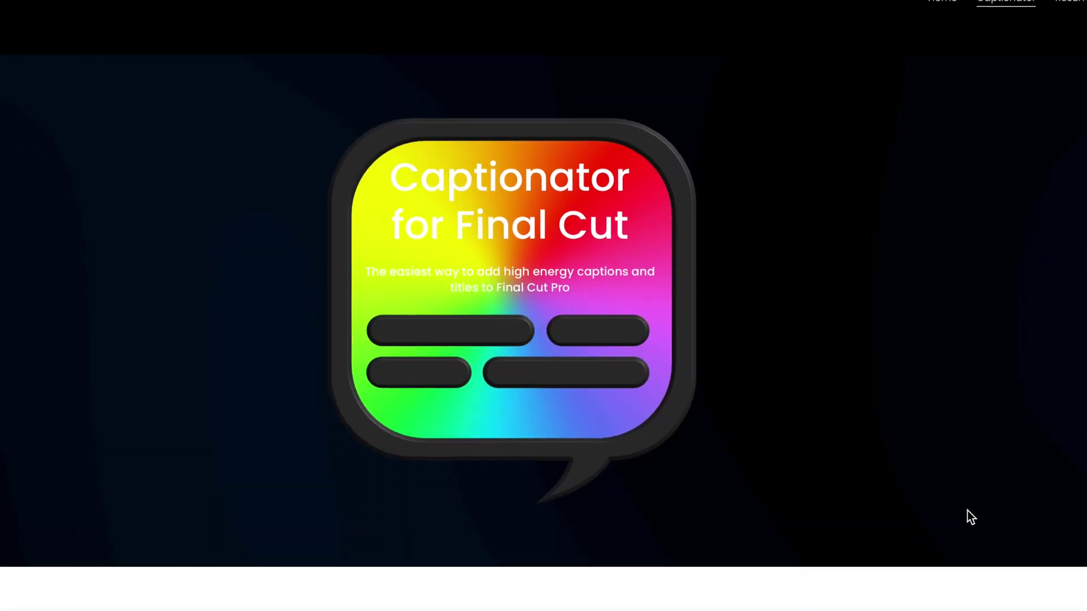
# Step: Scroll the Captionator for Final Cut page down to its FAQs on other-language support
pyautogui.scroll(-3, 967, 511)
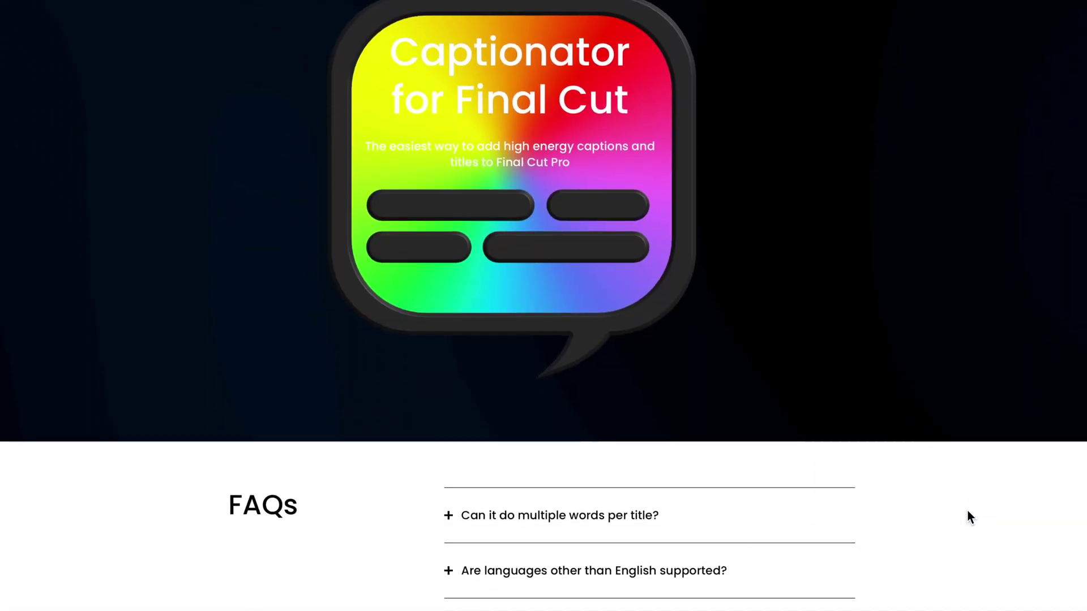
pyautogui.scroll(-3, 967, 511)
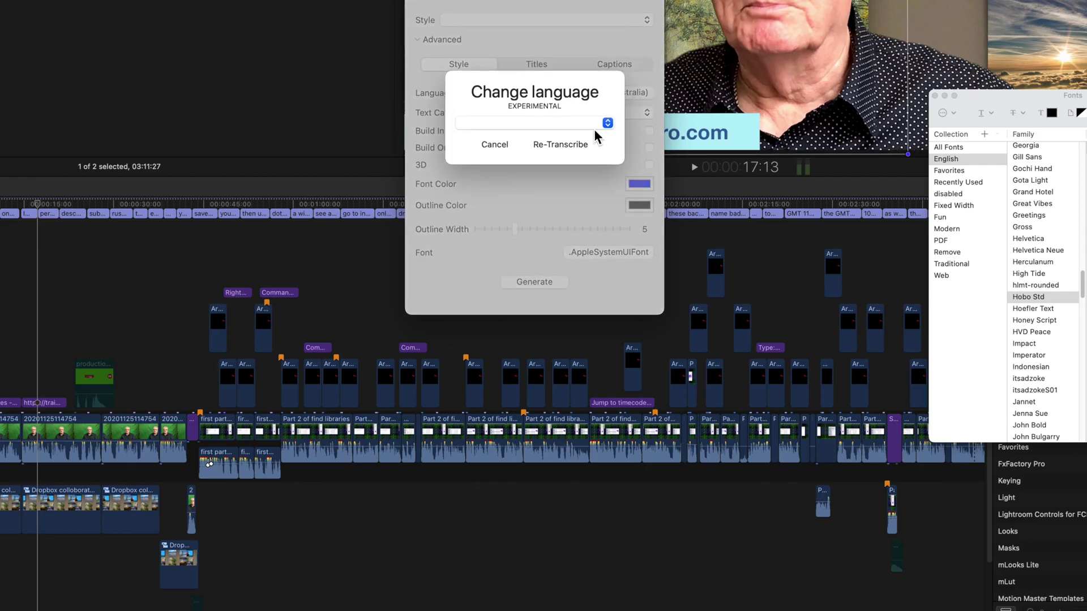
# Step: Browse the Change language pop-up listing the languages available for re-transcription
pyautogui.click(606, 124)
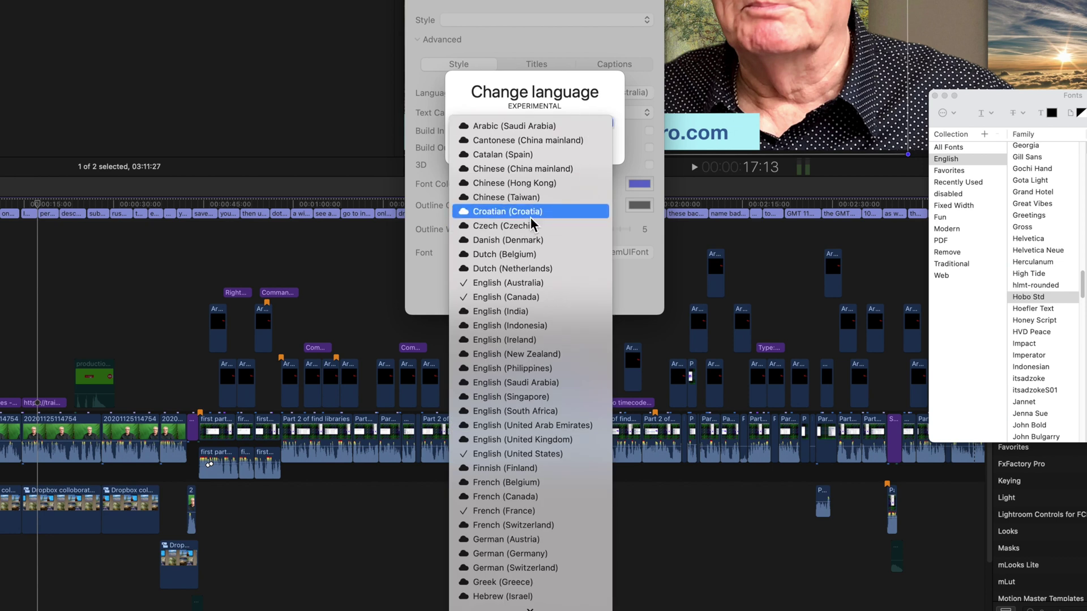
pyautogui.scroll(-3, 512, 557)
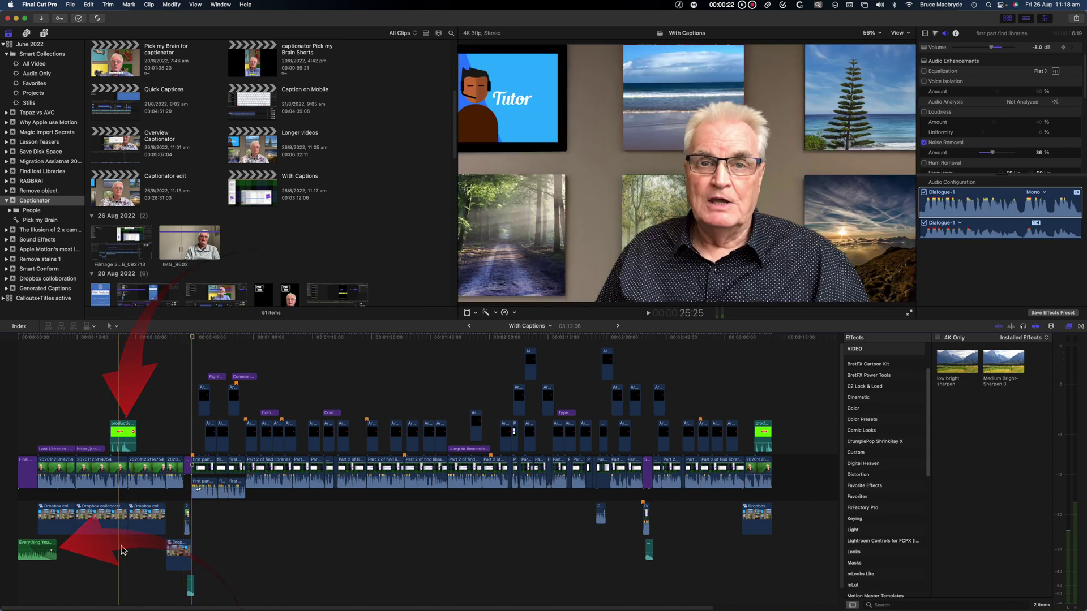
# Step: Disable the music clip and the other unwanted clips, then share the project to Captionator
pyautogui.click(37, 549)
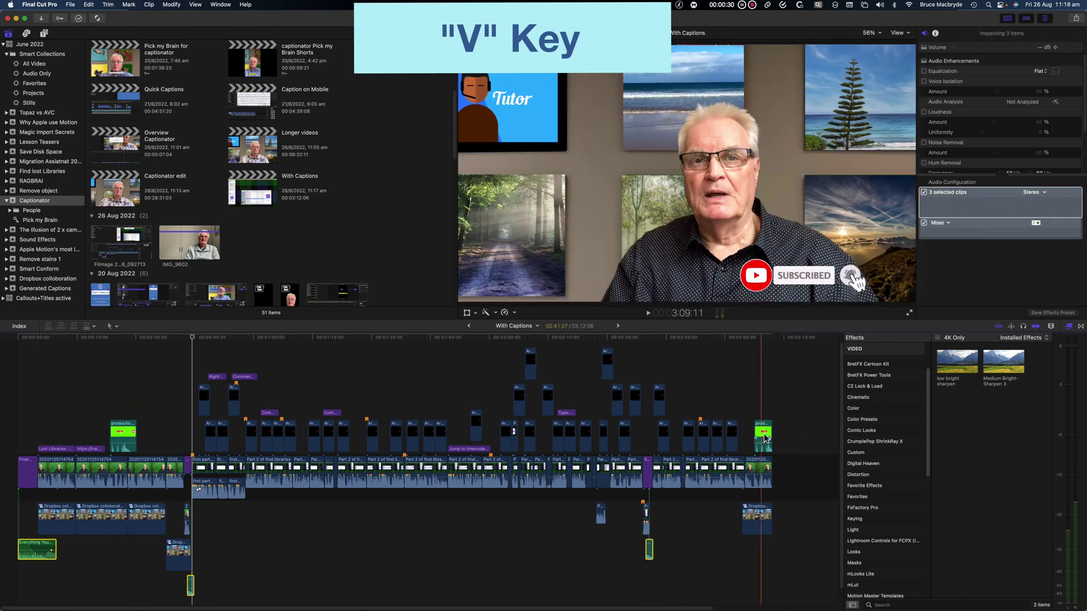
pyautogui.keyDown('super'); pyautogui.click(130, 437); pyautogui.keyUp('super')
pyautogui.press('v')
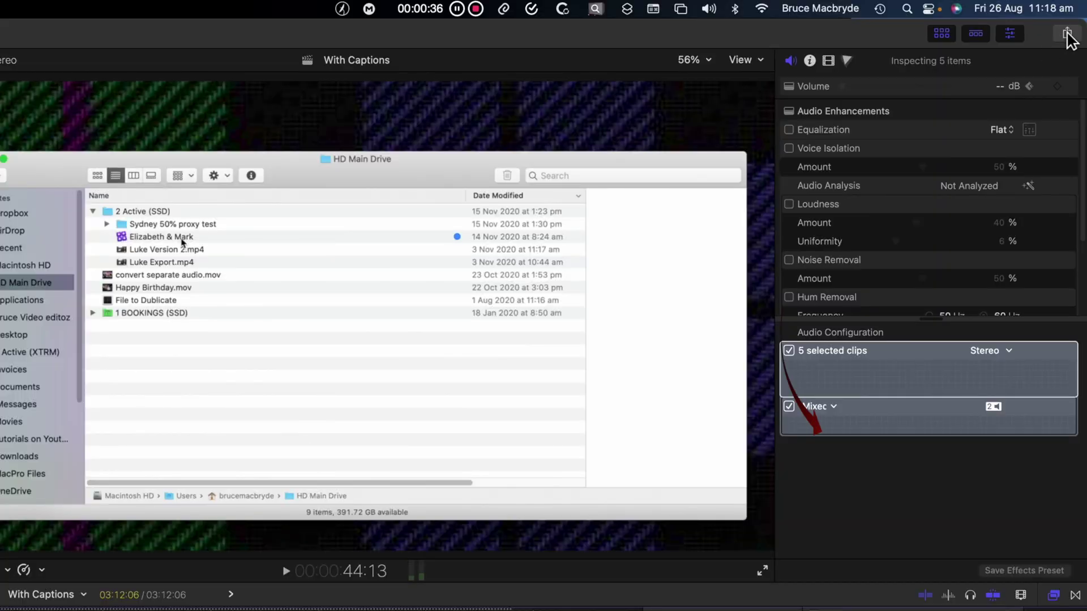
pyautogui.click(1067, 35)
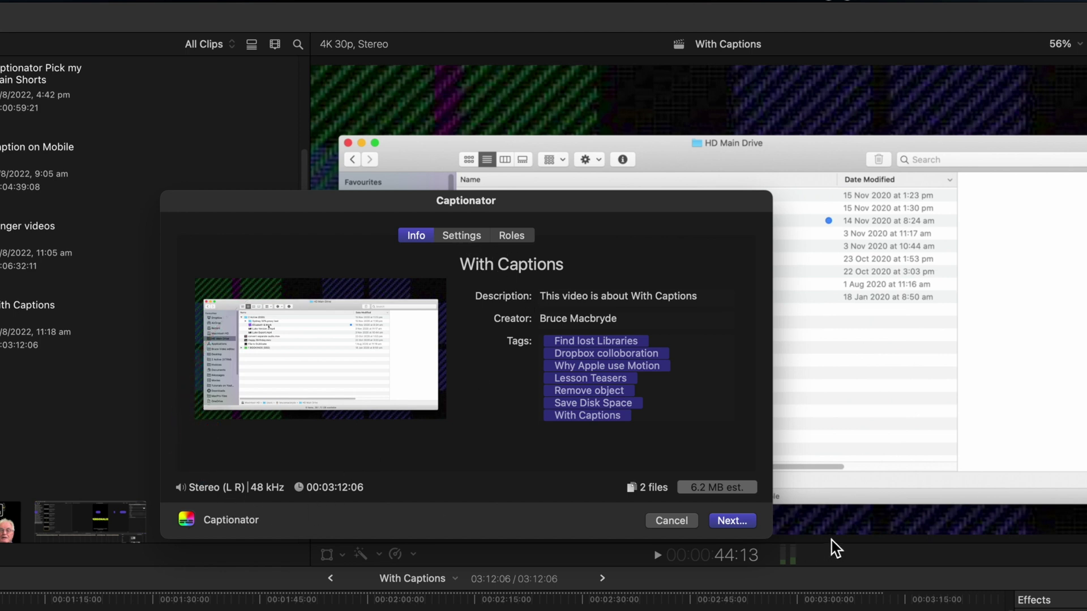
# Step: Generate the Captionator captions and save them as a caption XML file
pyautogui.click(730, 521)
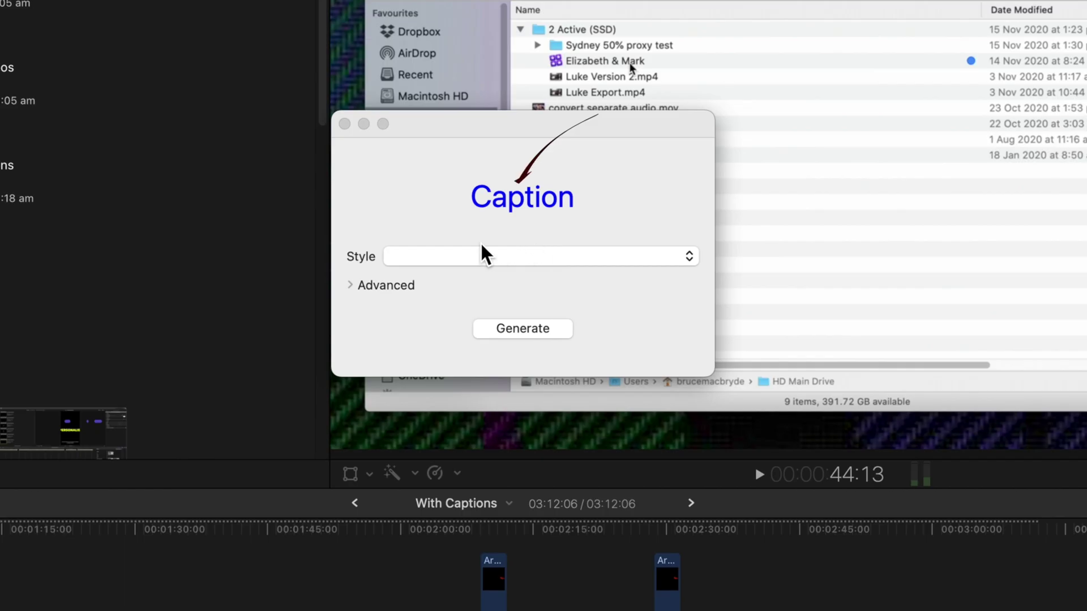
pyautogui.click(542, 331)
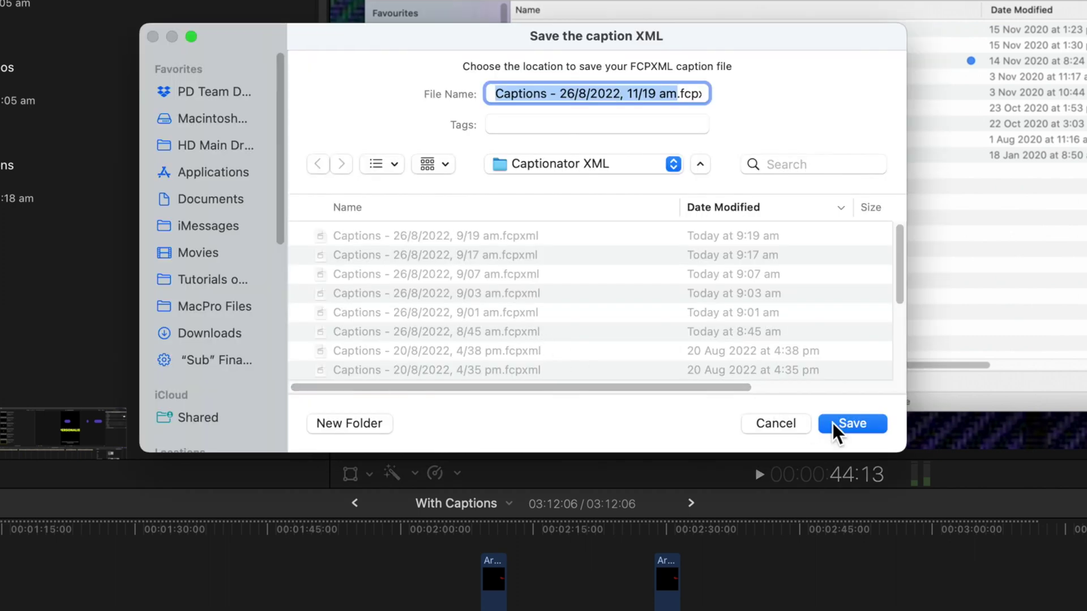
pyautogui.click(853, 424)
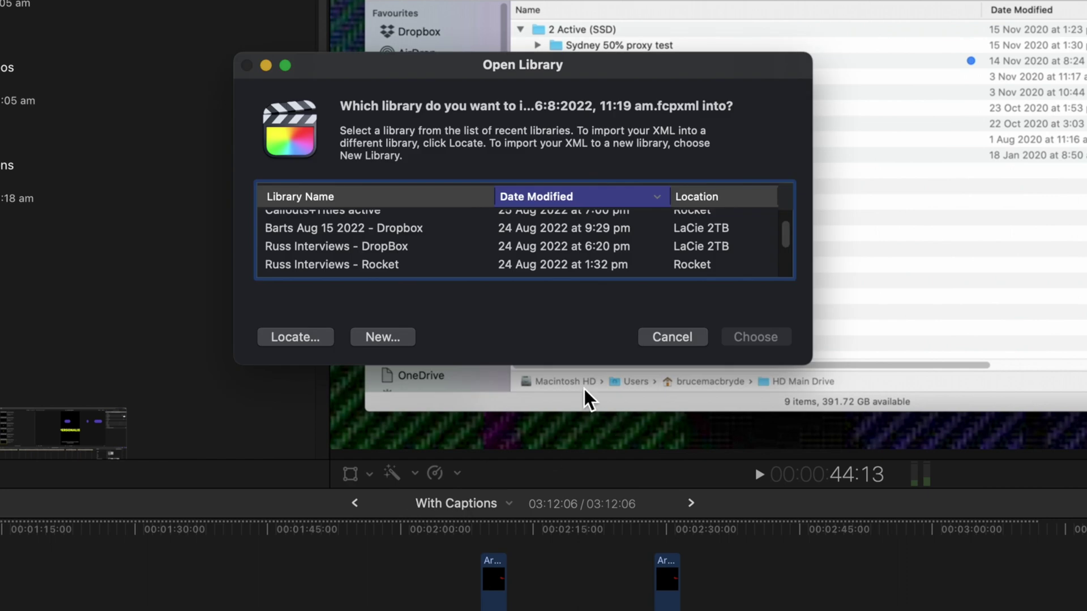
# Step: Import the caption XML into the June 2022 library
pyautogui.scroll(-3, 373, 230)
pyautogui.scroll(5, 371, 231)
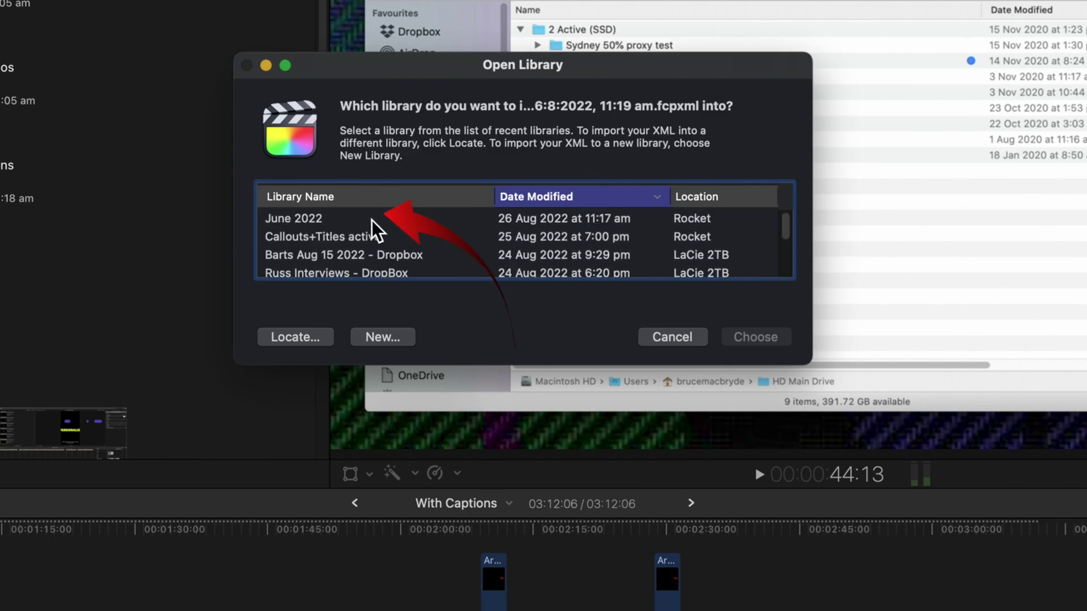
pyautogui.click(317, 220)
pyautogui.click(764, 349)
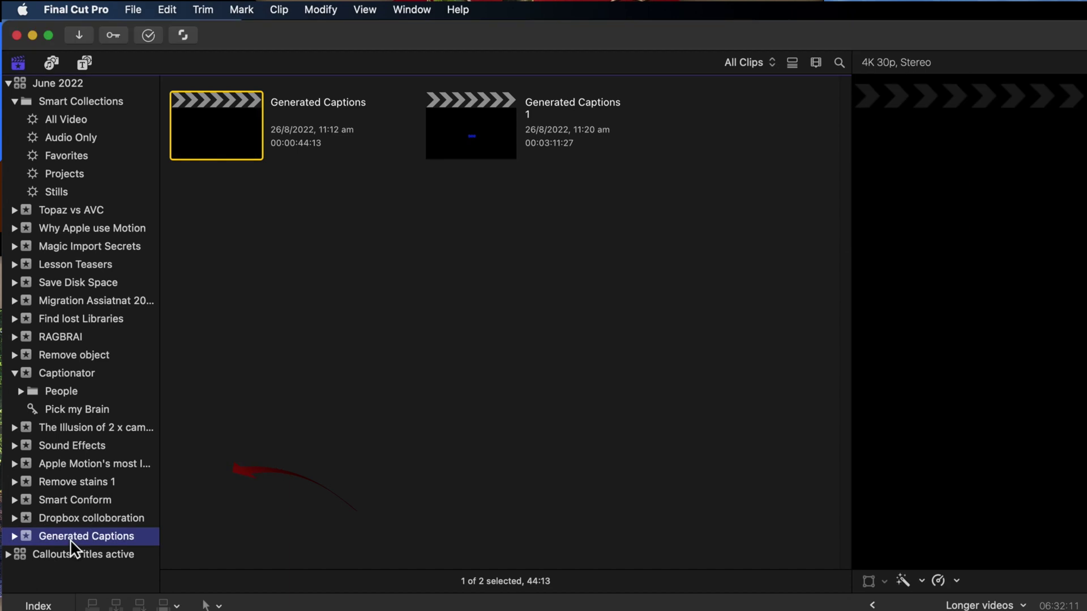
# Step: Open Generated Captions 1, delete its animated word titles, and copy all its captions
pyautogui.click(70, 537)
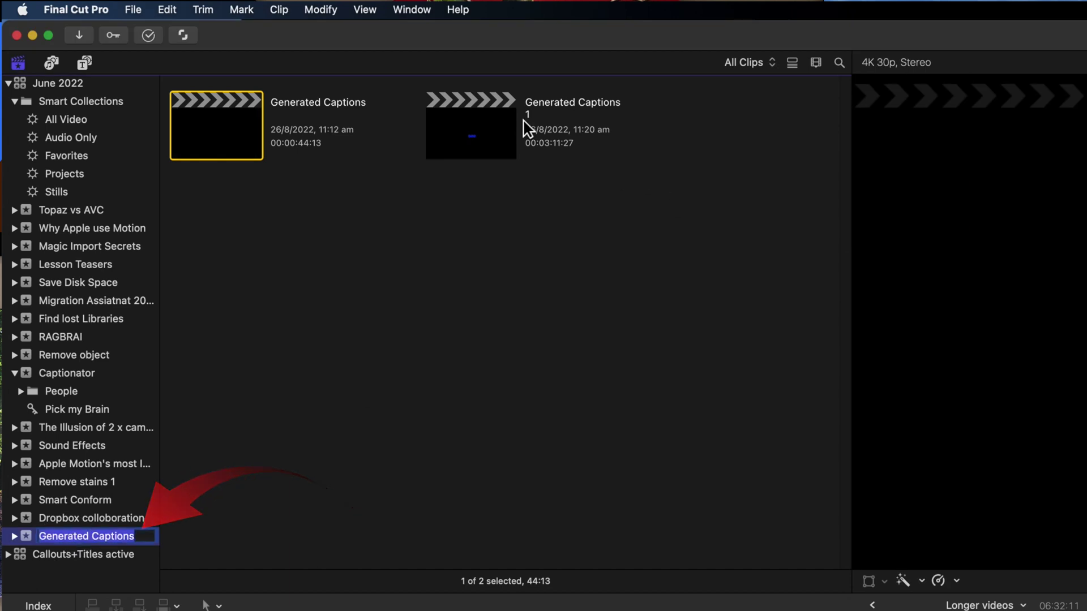
pyautogui.click(480, 129)
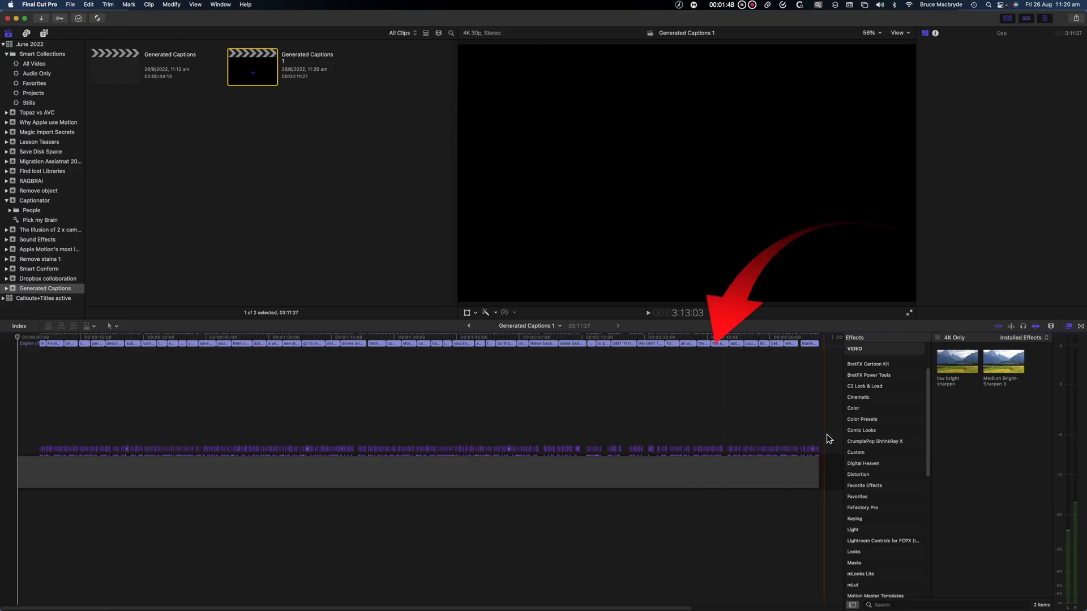
pyautogui.moveTo(826, 434); pyautogui.dragTo(41, 452)
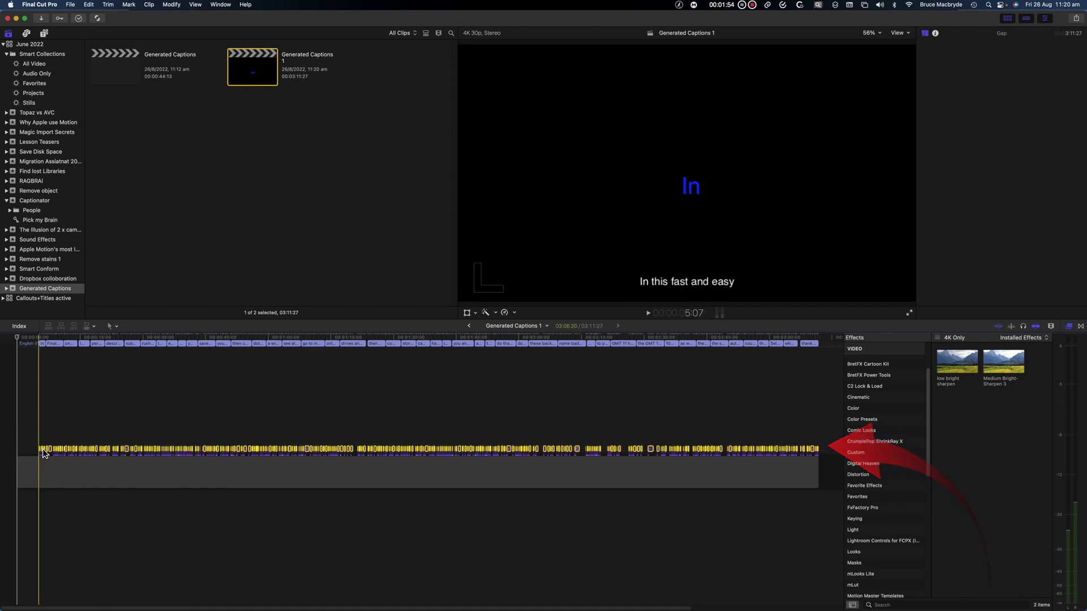
pyautogui.press('Delete')
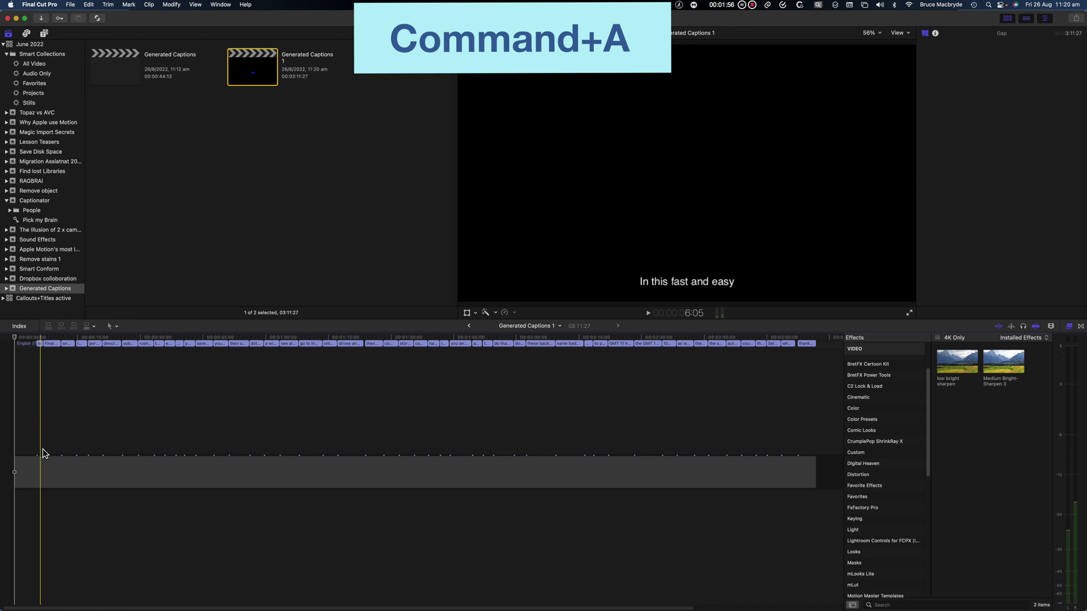
pyautogui.press('super+a')
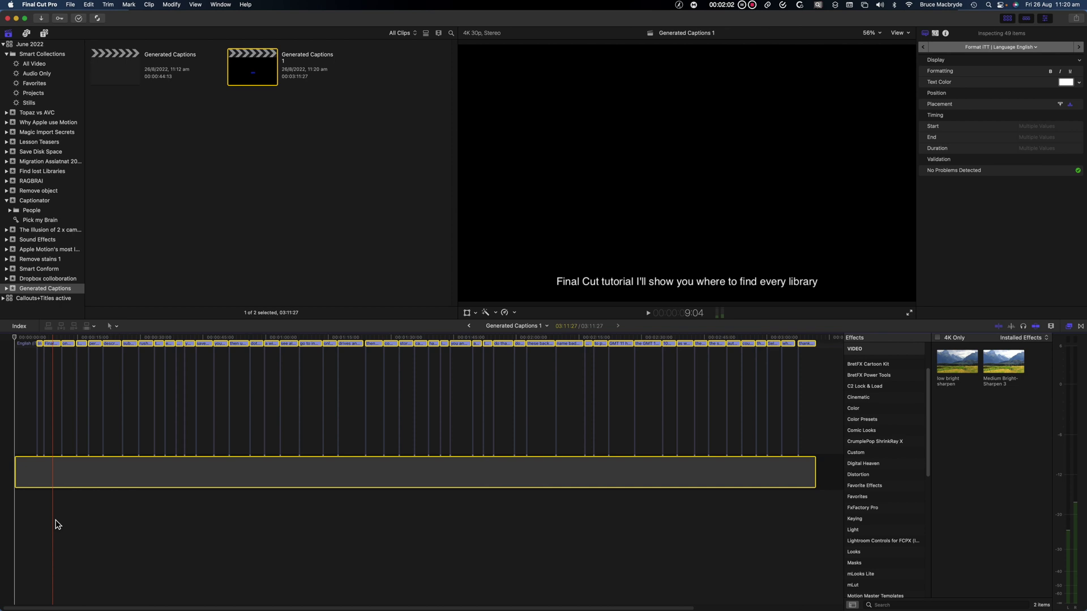
pyautogui.press('super+c')
# Step: Switch back to the With Captions project and paste the captions at its very start
pyautogui.click(469, 326)
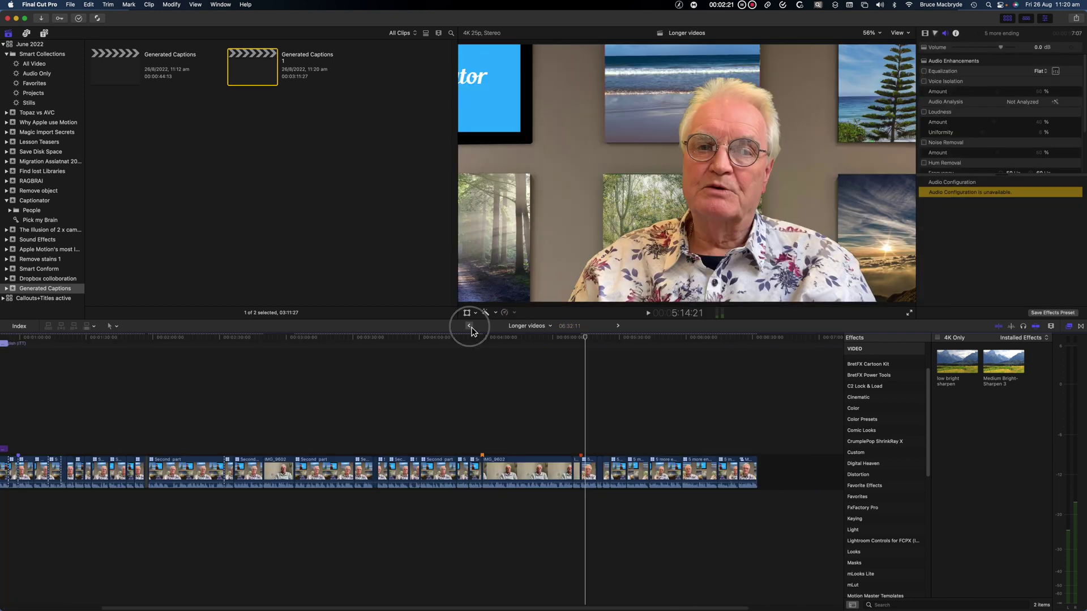
pyautogui.click(470, 327)
pyautogui.click(479, 333)
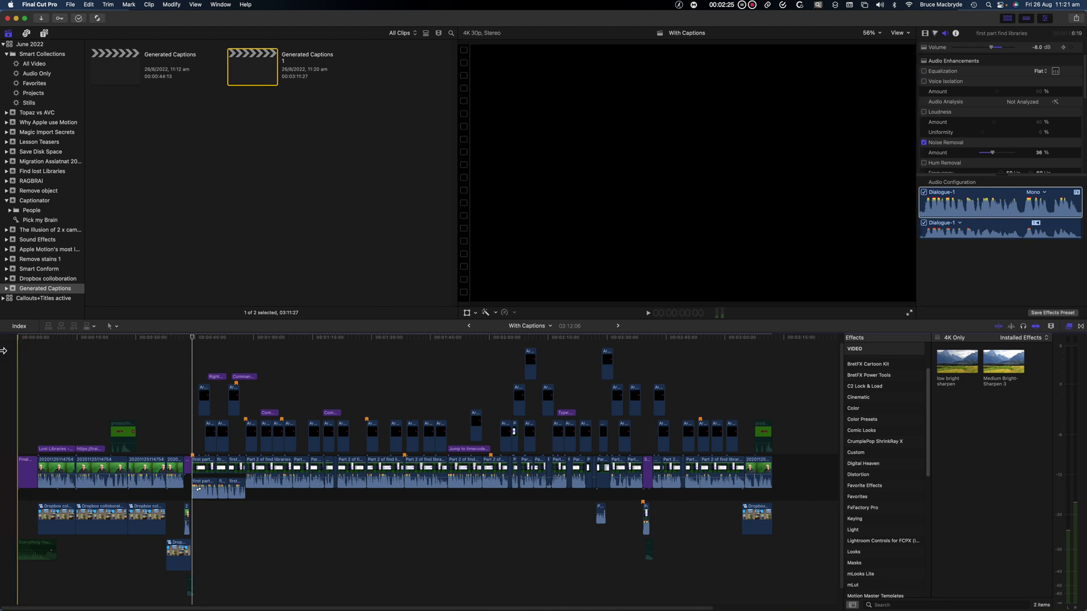
pyautogui.press('Home')
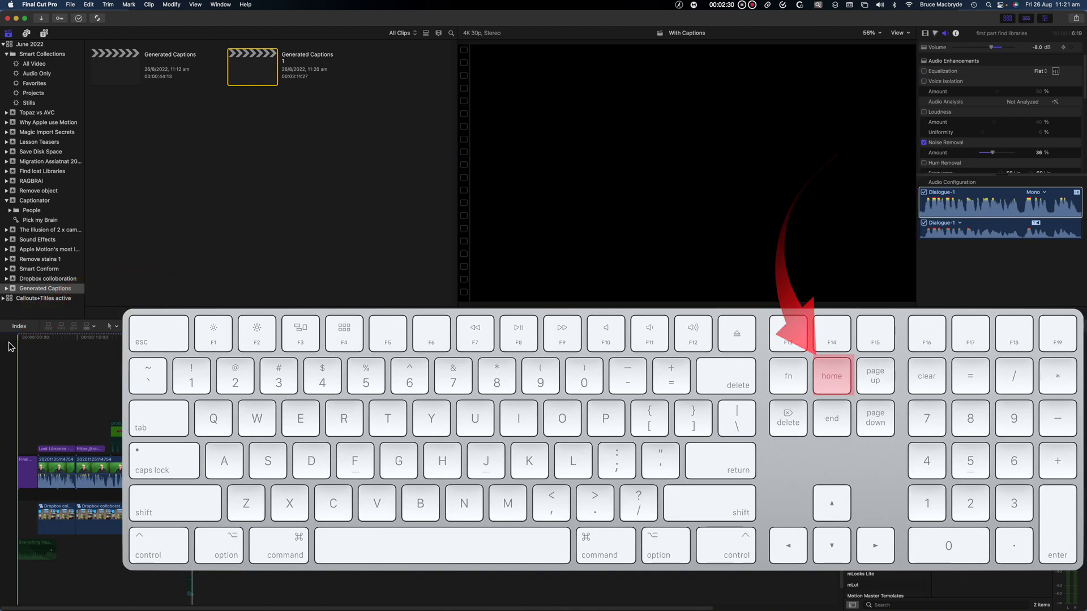
pyautogui.press('Home')
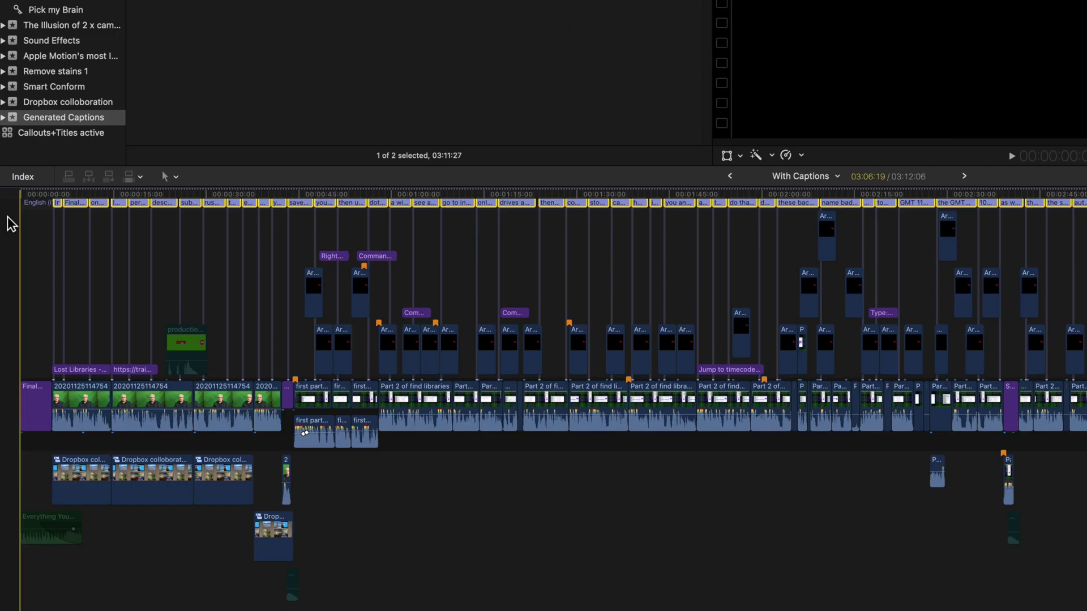
# Step: Toggle the English caption role off and on in the Roles index, then select a caption
pyautogui.click(30, 182)
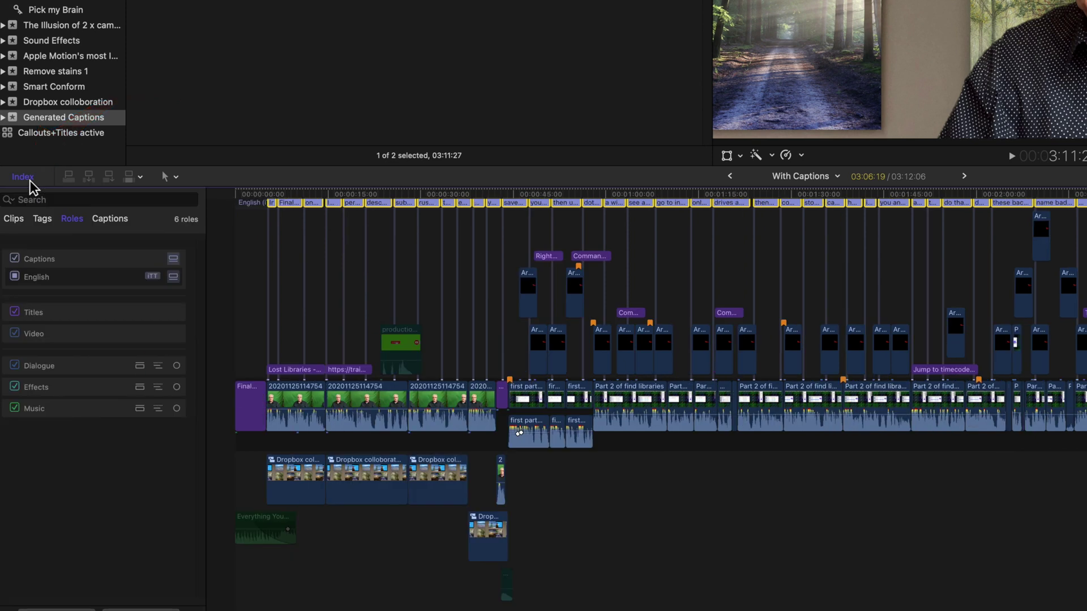
pyautogui.click(15, 276)
pyautogui.click(17, 278)
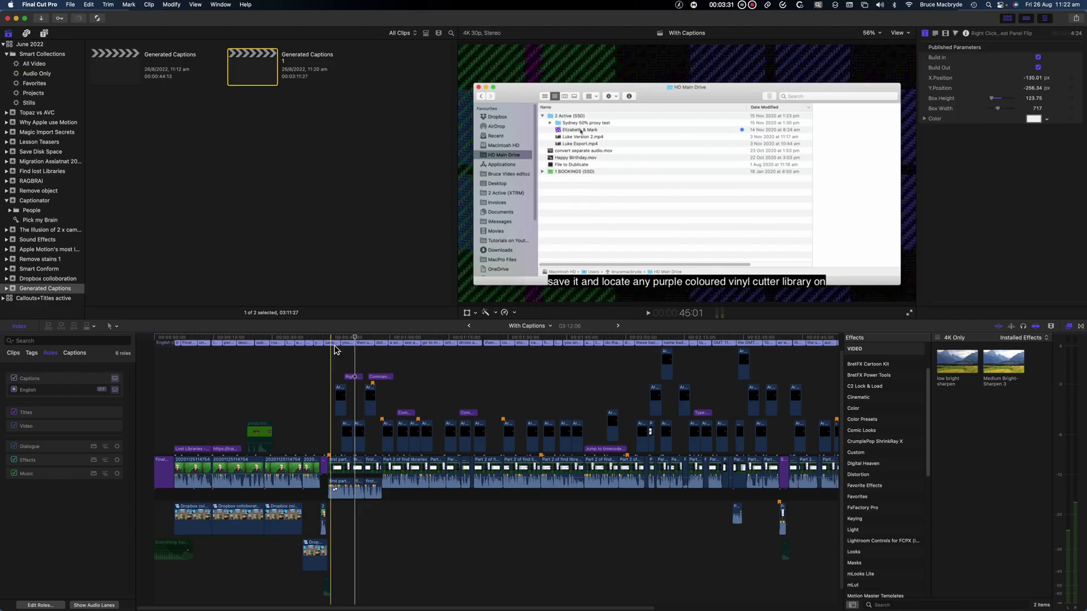
pyautogui.click(516, 205)
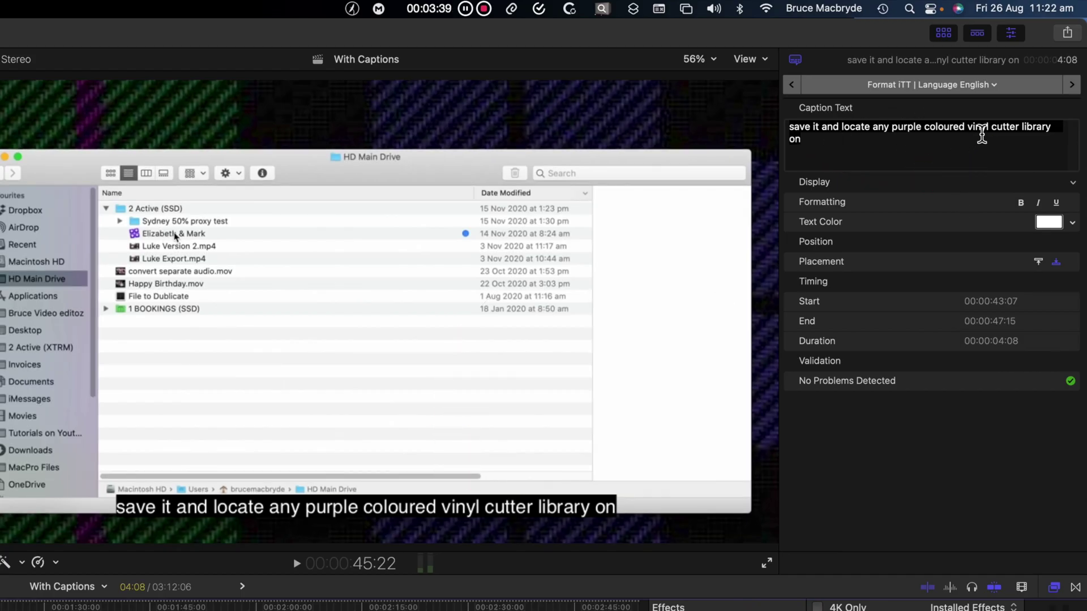
# Step: Change 'vinyl cutter' to 'Final Cut' and trim the end of the 'drives and paste' caption
pyautogui.moveTo(1025, 131); pyautogui.dragTo(972, 134)
pyautogui.write('Final C')
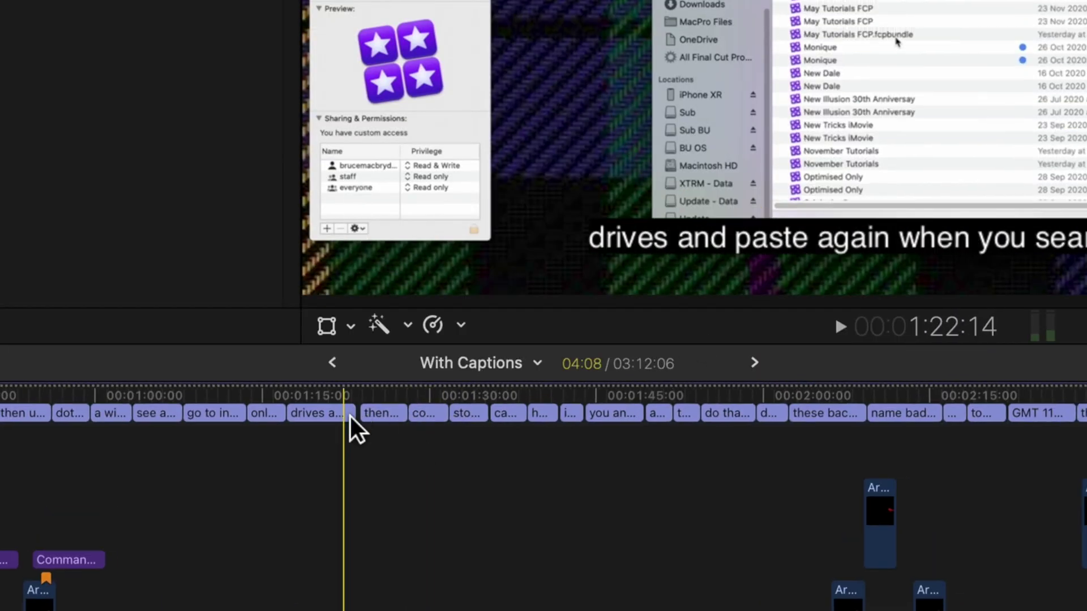
pyautogui.moveTo(357, 423); pyautogui.dragTo(498, 429)
pyautogui.moveTo(388, 428); pyautogui.dragTo(352, 427)
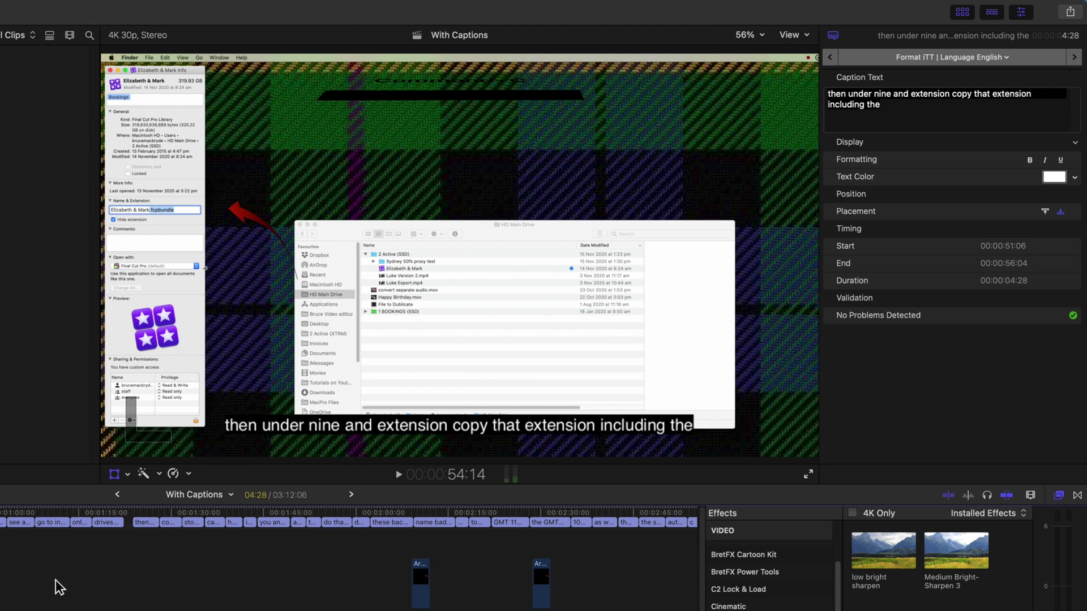
# Step: Set up an H.264 export burning in English (ITT) captions, plus ITT as a separate file
pyautogui.click(1071, 13)
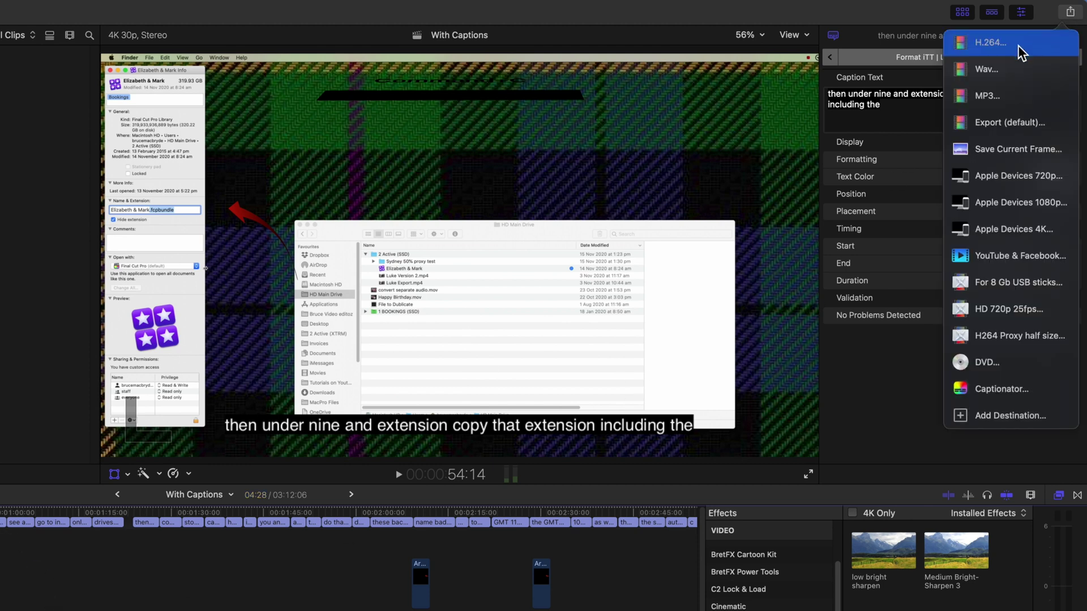
pyautogui.click(988, 49)
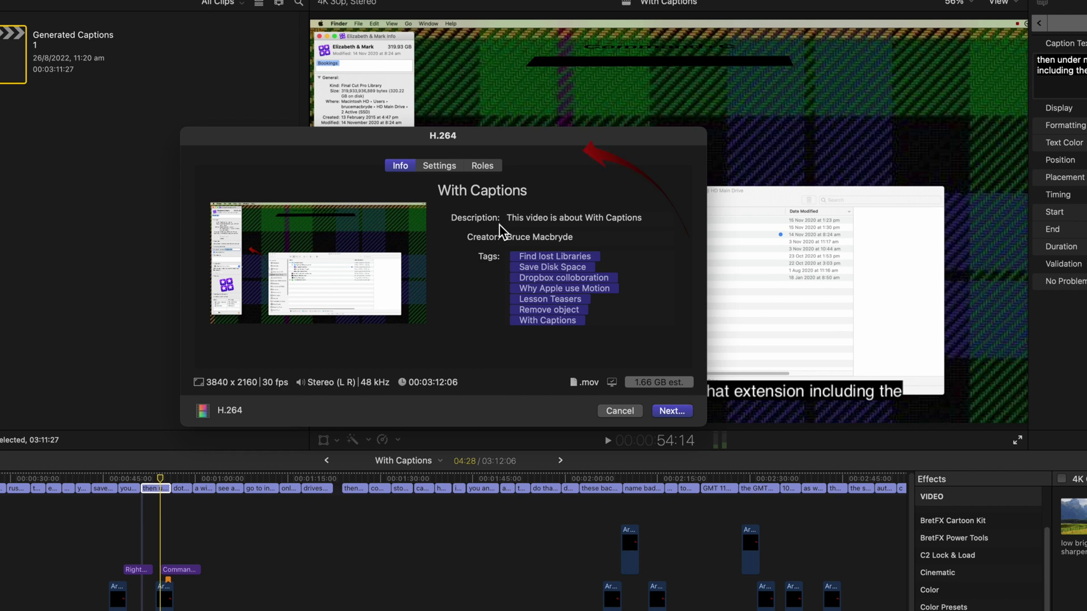
pyautogui.click(483, 166)
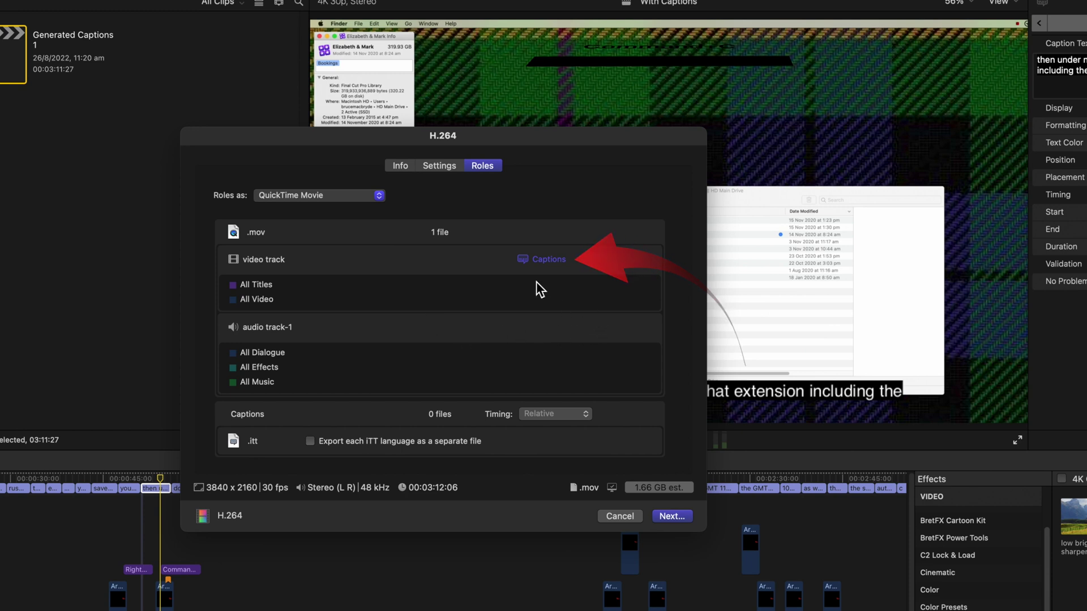
pyautogui.click(528, 260)
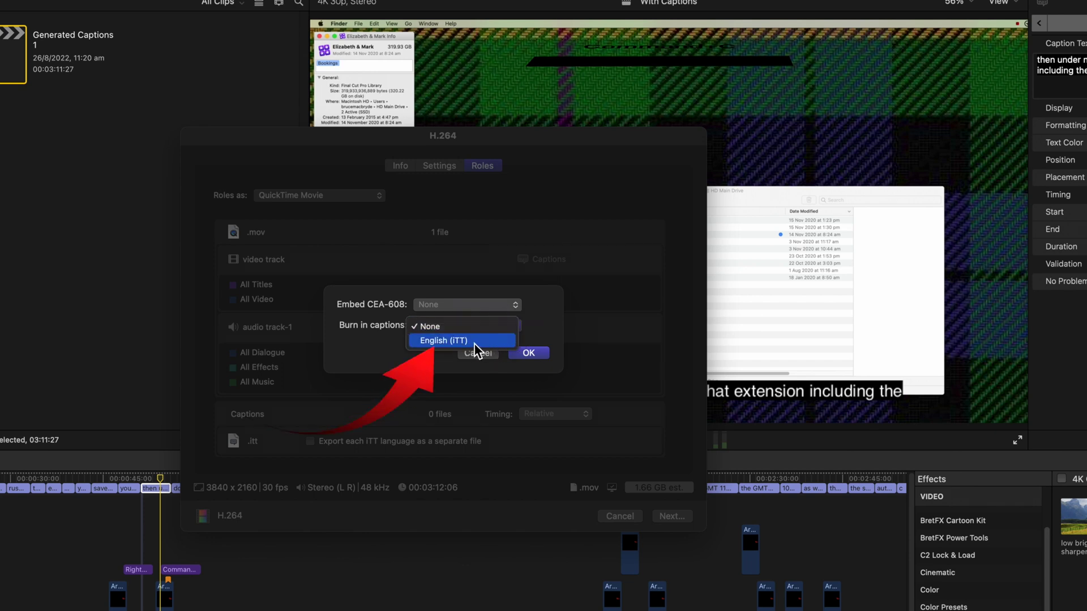
pyautogui.click(481, 342)
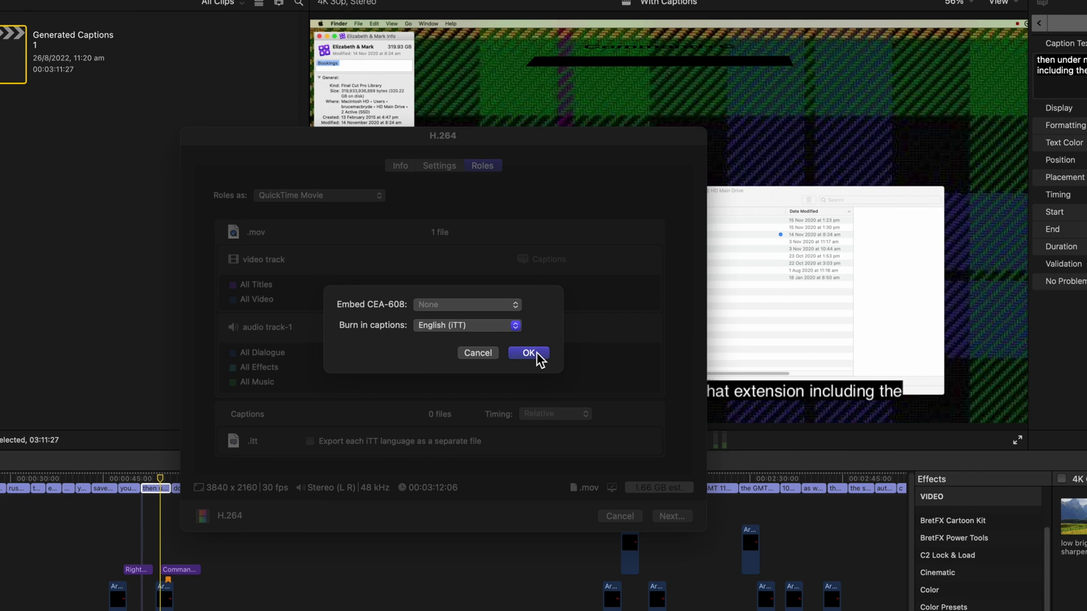
pyautogui.click(529, 353)
pyautogui.click(309, 458)
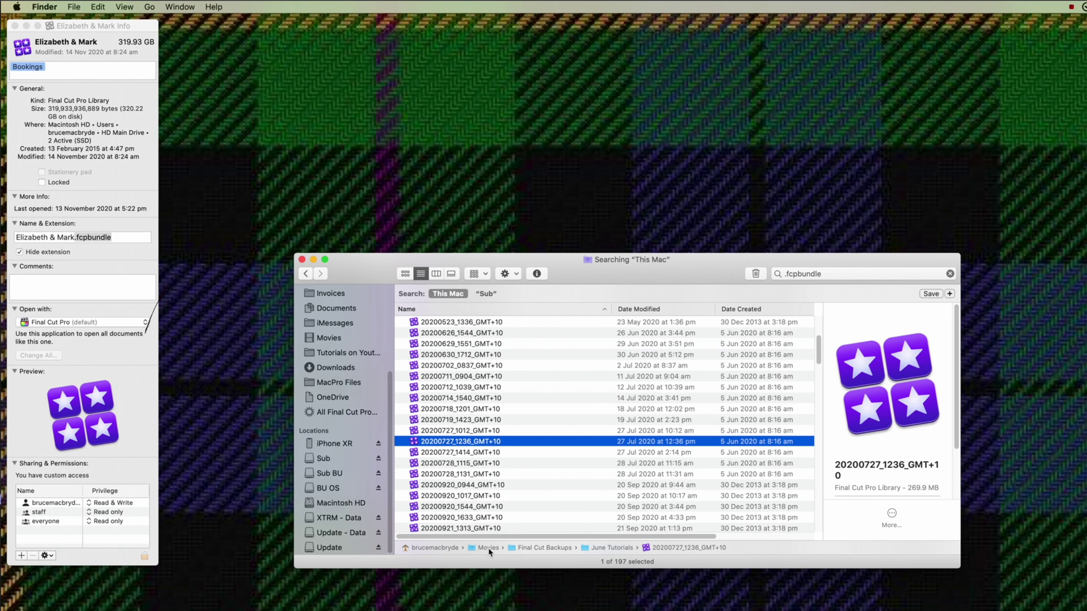
# Step: Dismiss the H.264 share dialog and play the With Captions timeline to review its captions
pyautogui.click(126, 7)
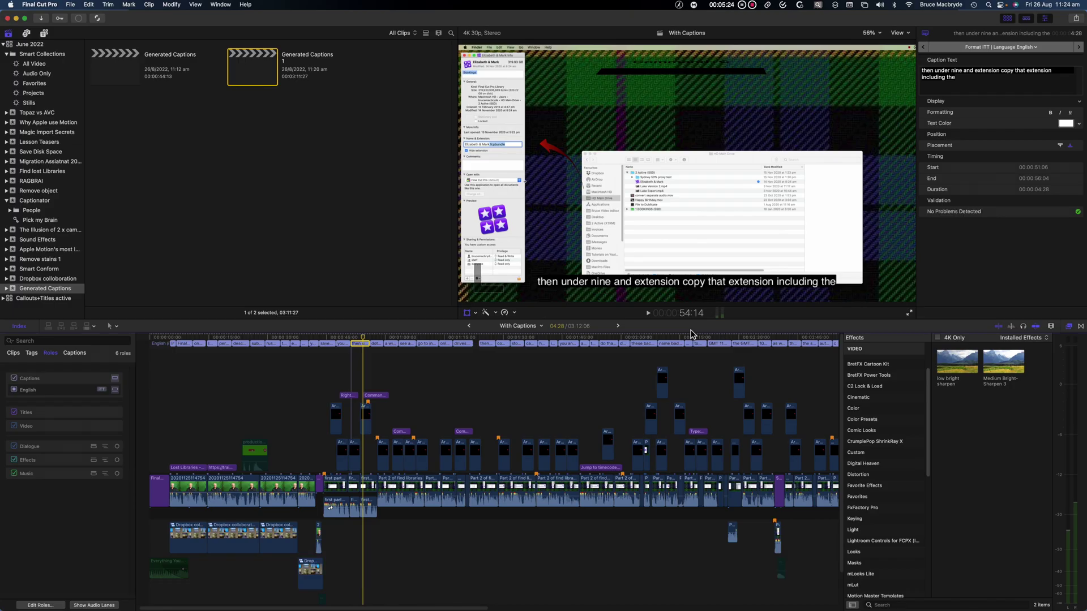
pyautogui.press('space')
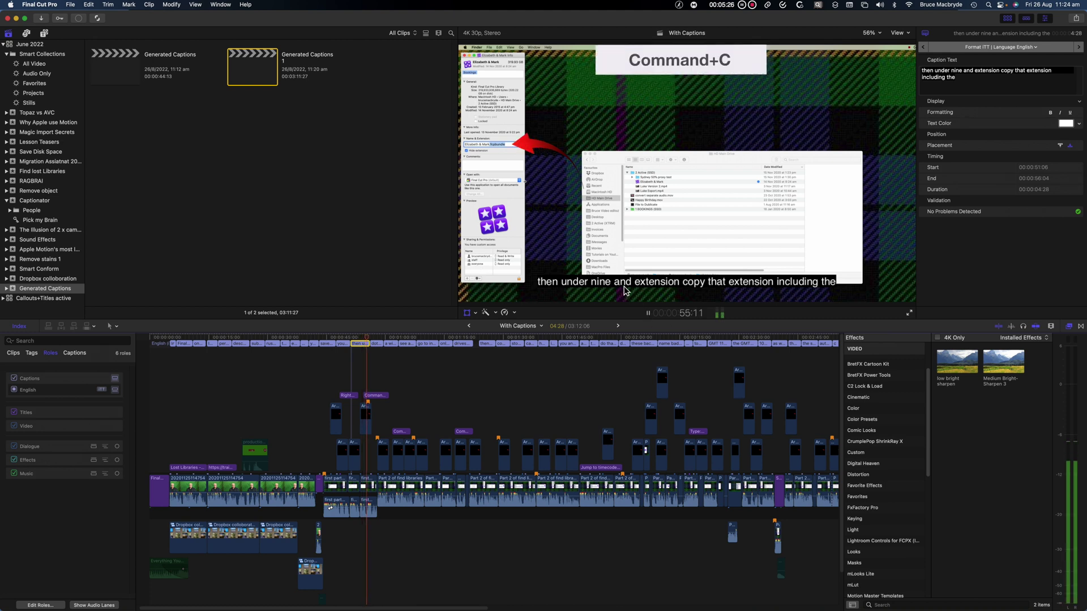
# Step: Stop playback and have Captionator re-transcribe the captions in French (France) instead of English (Australia)
pyautogui.press('space')
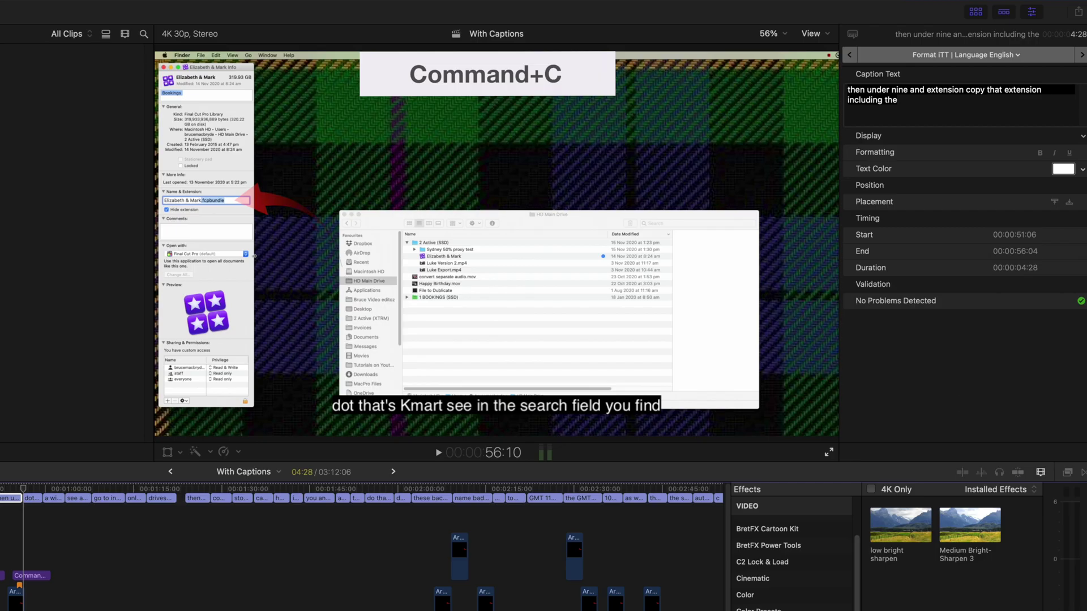
pyautogui.click(1078, 13)
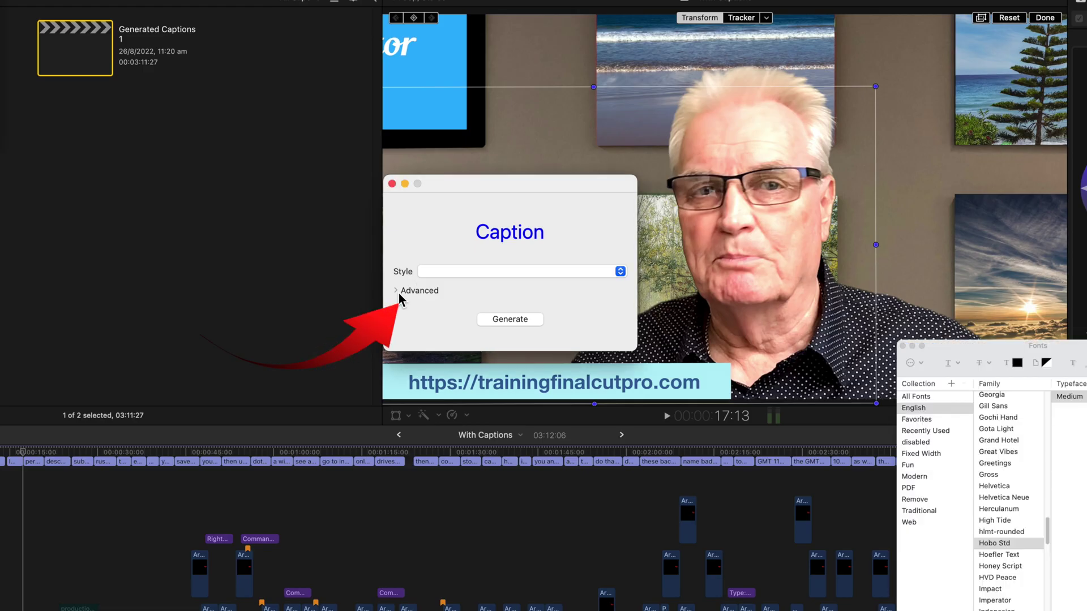
pyautogui.click(398, 294)
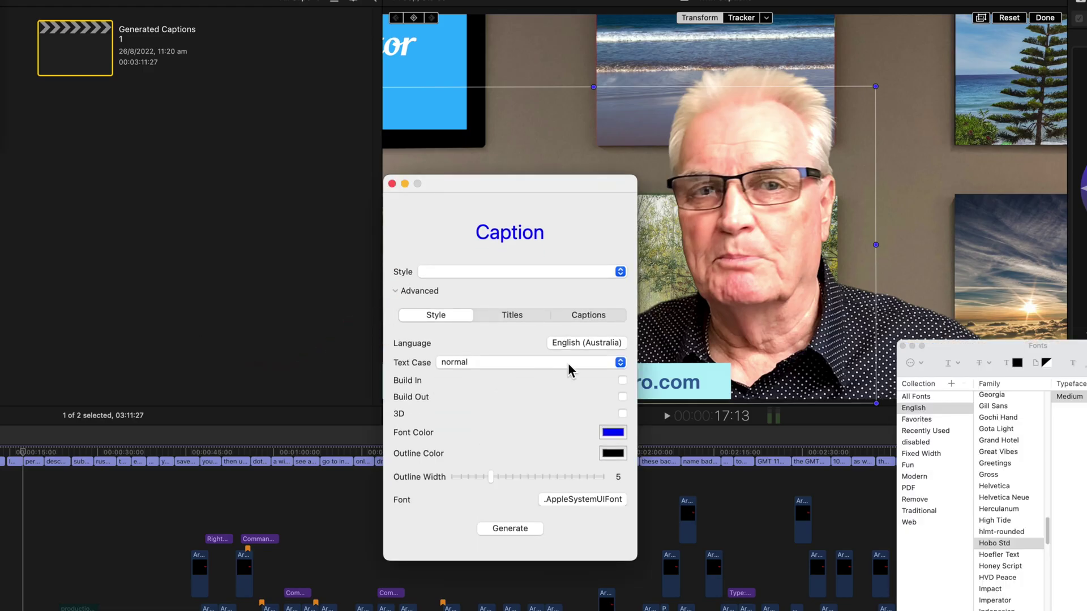
pyautogui.click(610, 344)
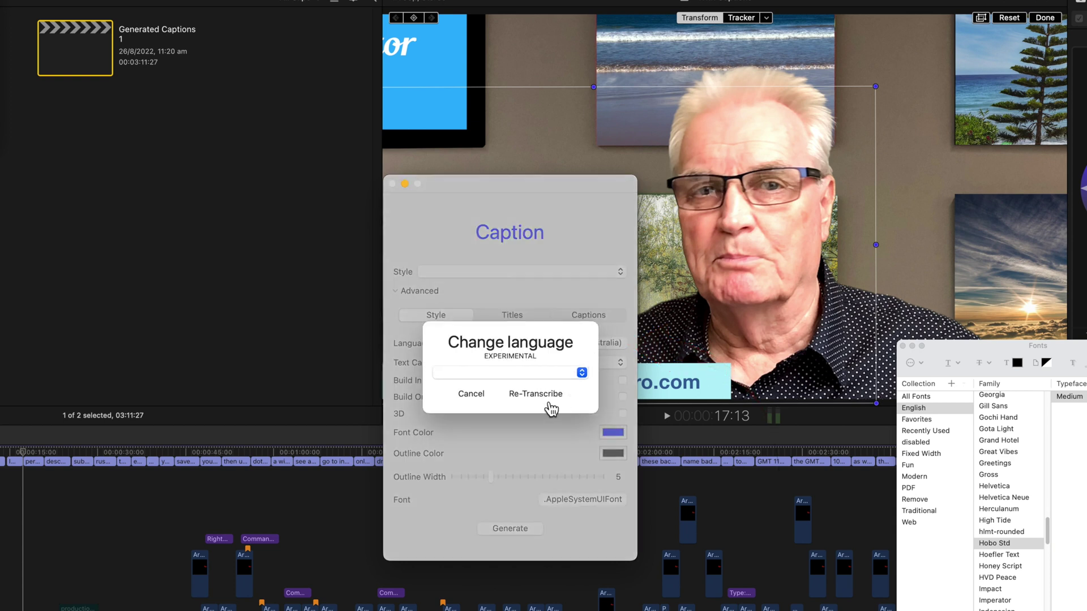
pyautogui.click(581, 374)
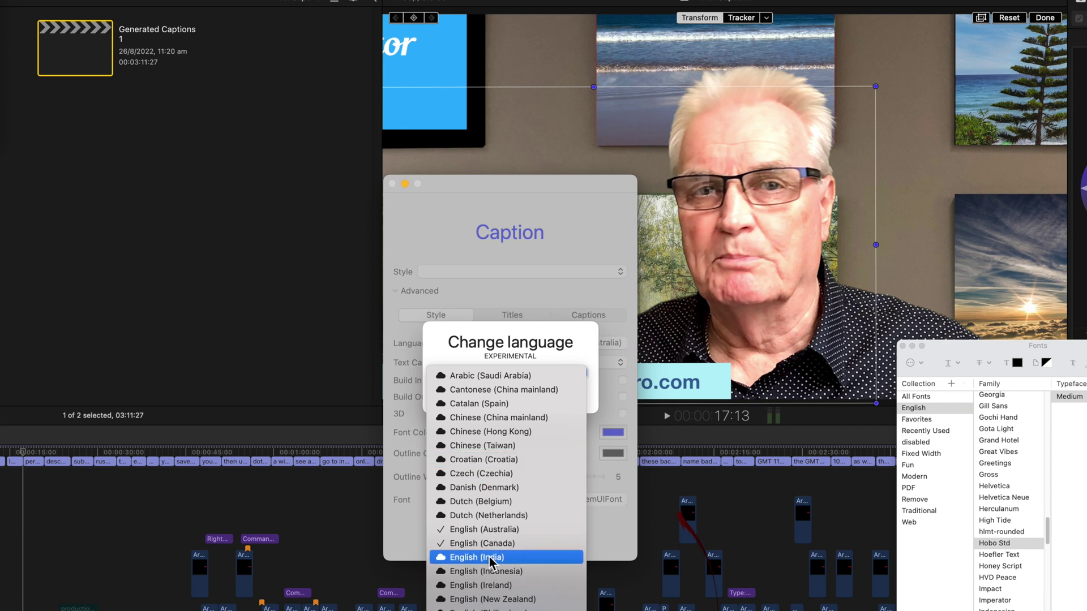
pyautogui.scroll(-2, 507, 469)
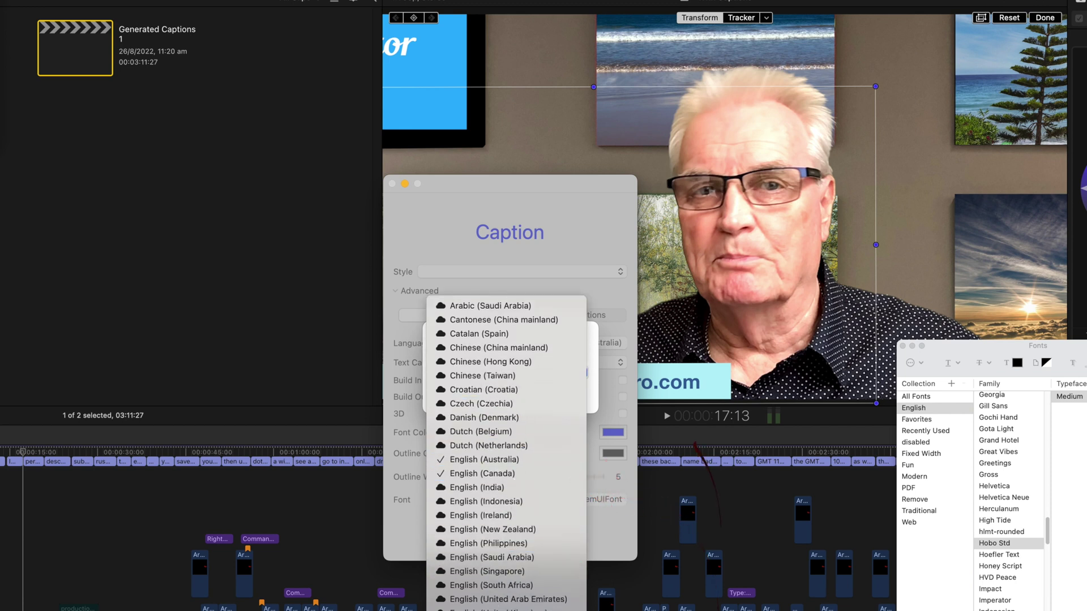
pyautogui.scroll(-2, 507, 567)
pyautogui.click(507, 566)
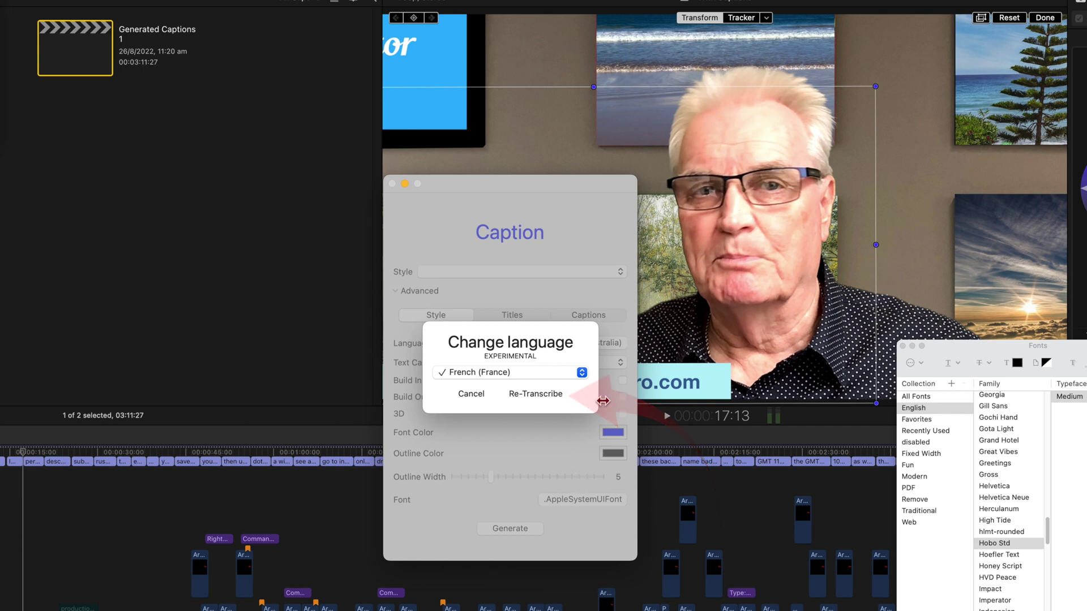
pyautogui.click(550, 398)
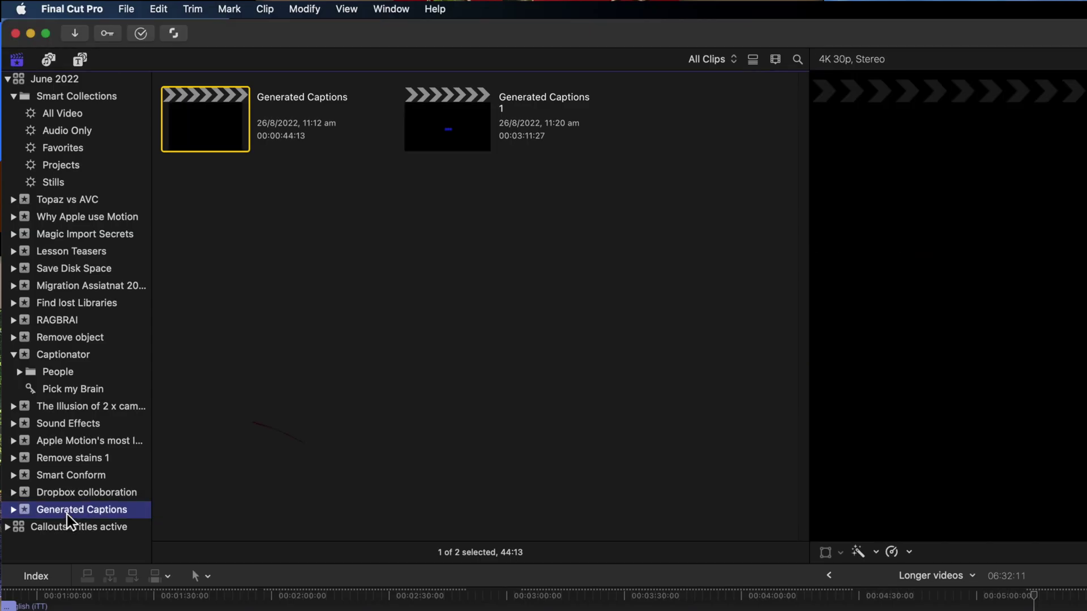
# Step: Open the Generated Captions 1 project from the Generated Captions event
pyautogui.click(67, 514)
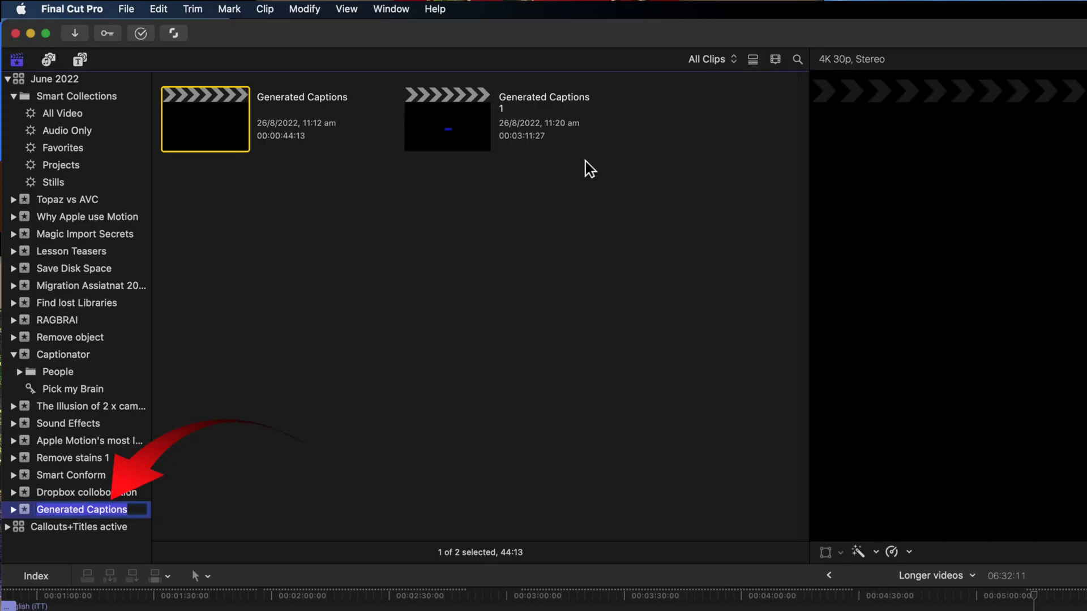
pyautogui.click(455, 121)
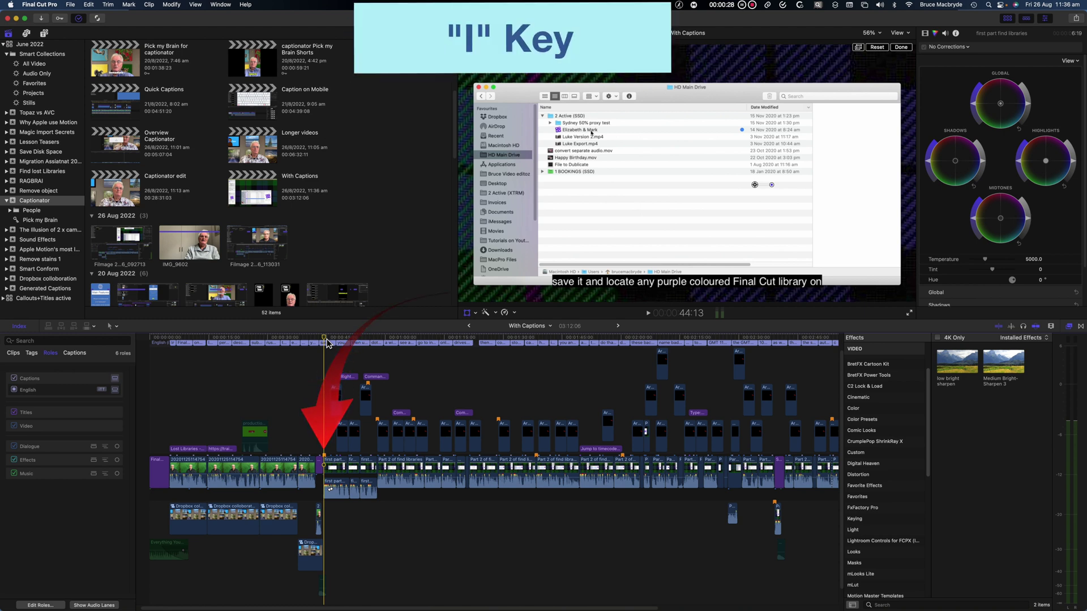
# Step: Mark a range from the playhead to 2:39 and send it to Captionator
pyautogui.press('i')
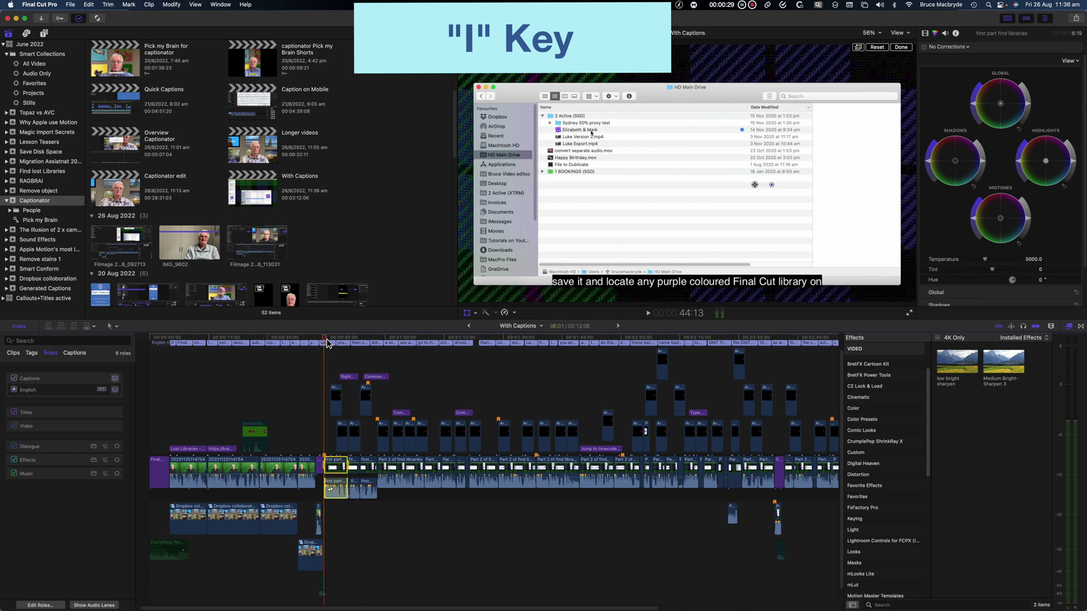
pyautogui.click(594, 340)
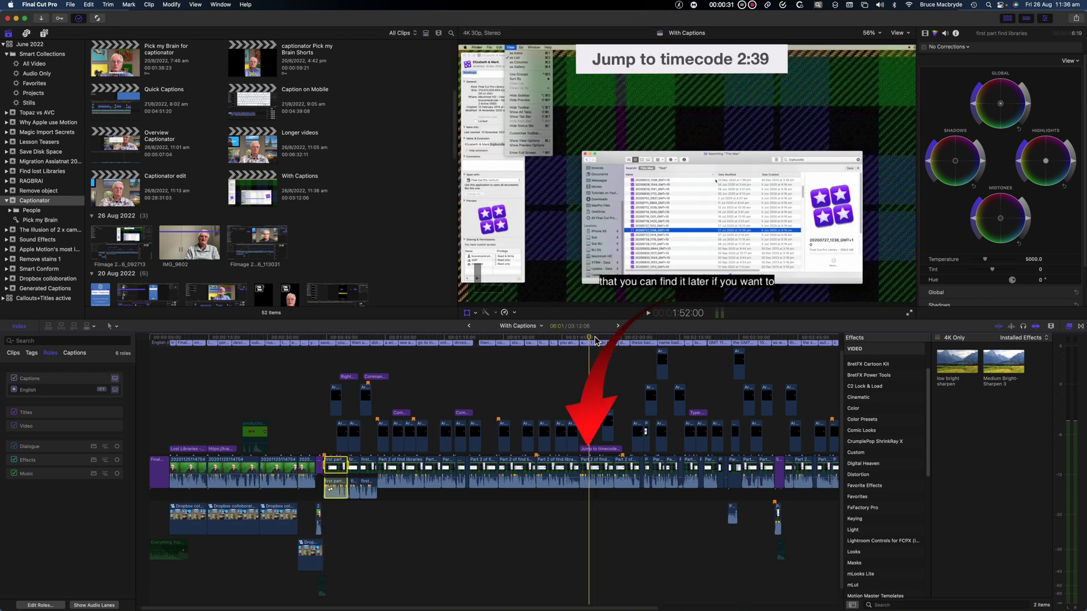
pyautogui.press('o')
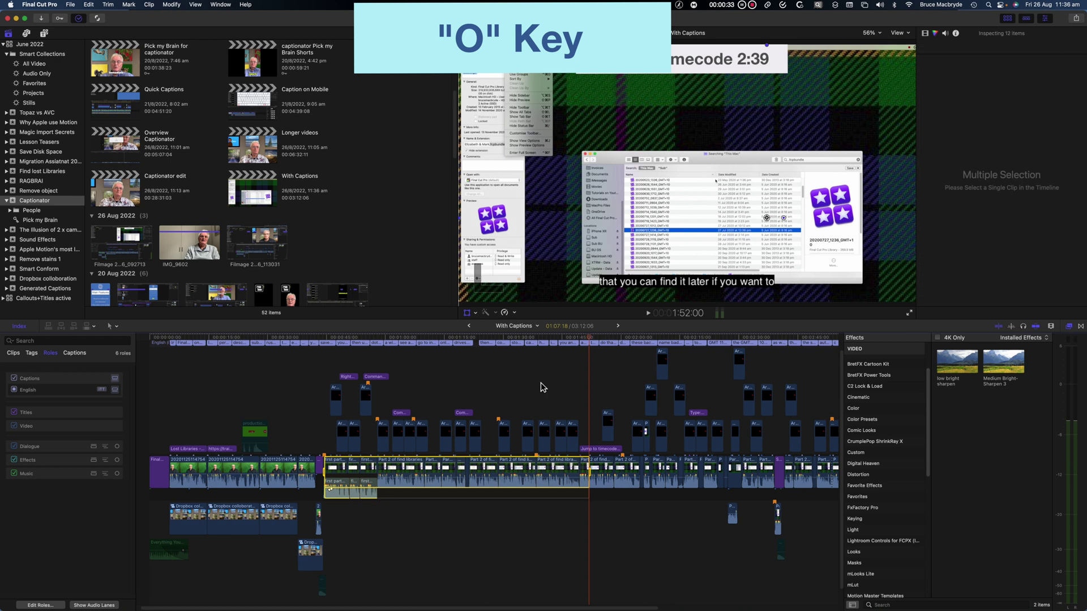
pyautogui.click(1077, 18)
pyautogui.click(1053, 266)
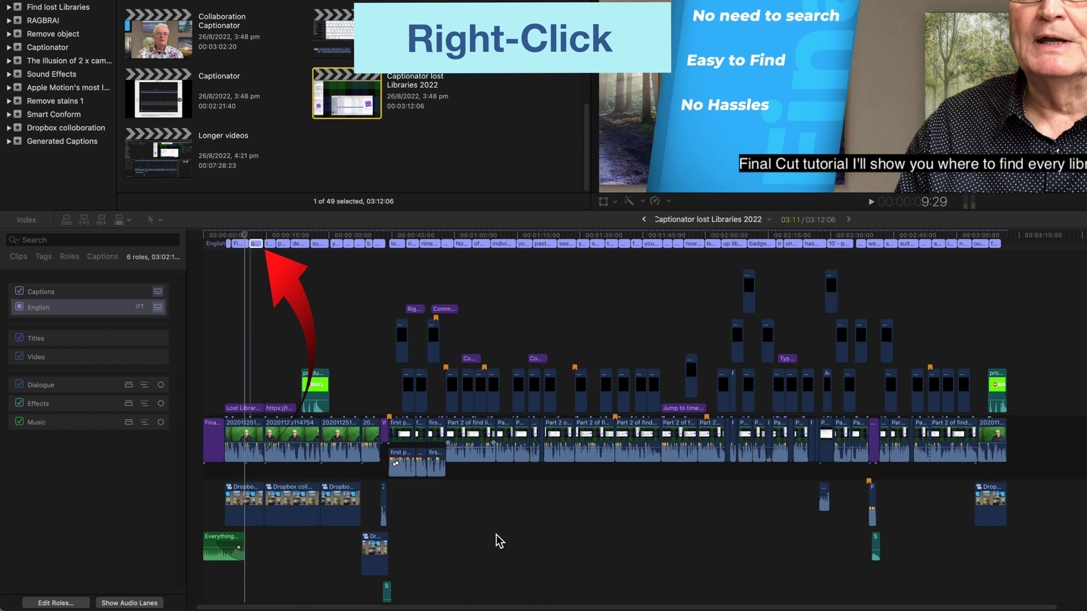
# Step: Duplicate the caption clip's English captions into a new CEA-608 format lane
pyautogui.rightClick(255, 248)
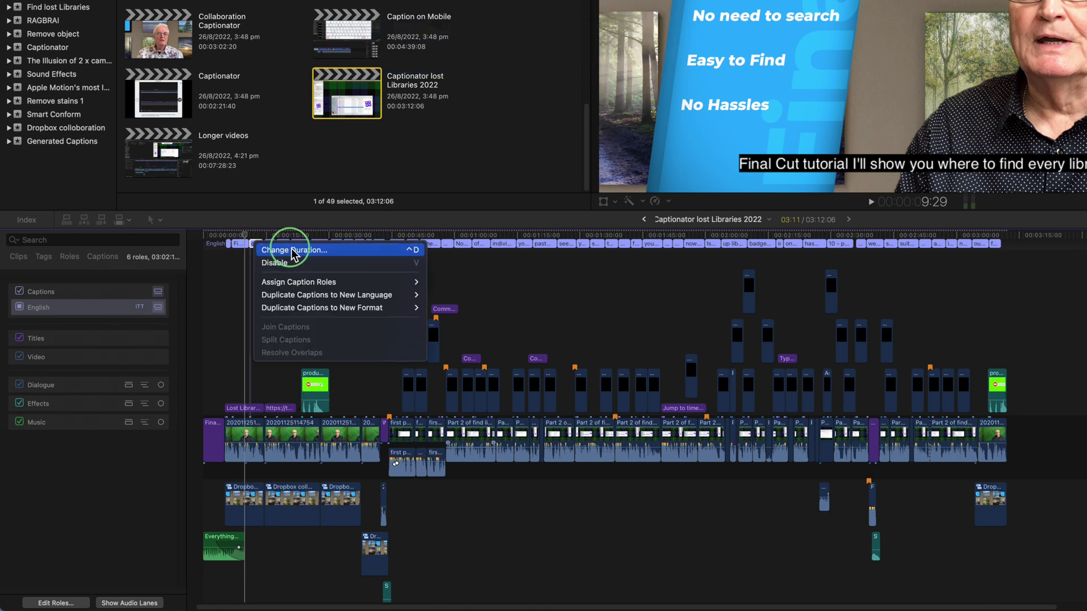
pyautogui.moveTo(317, 287)
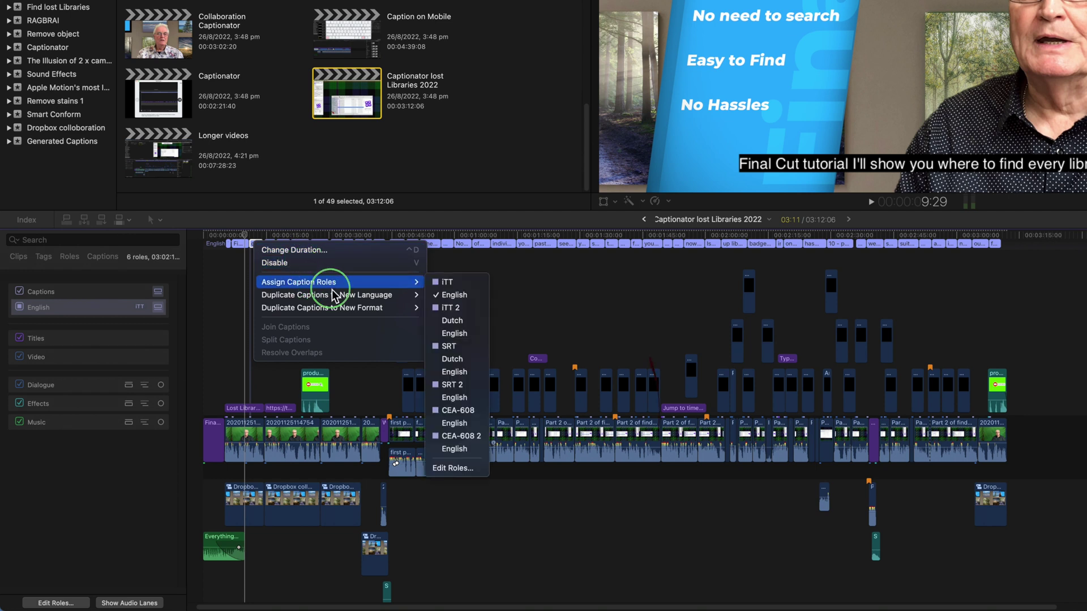
pyautogui.moveTo(346, 298)
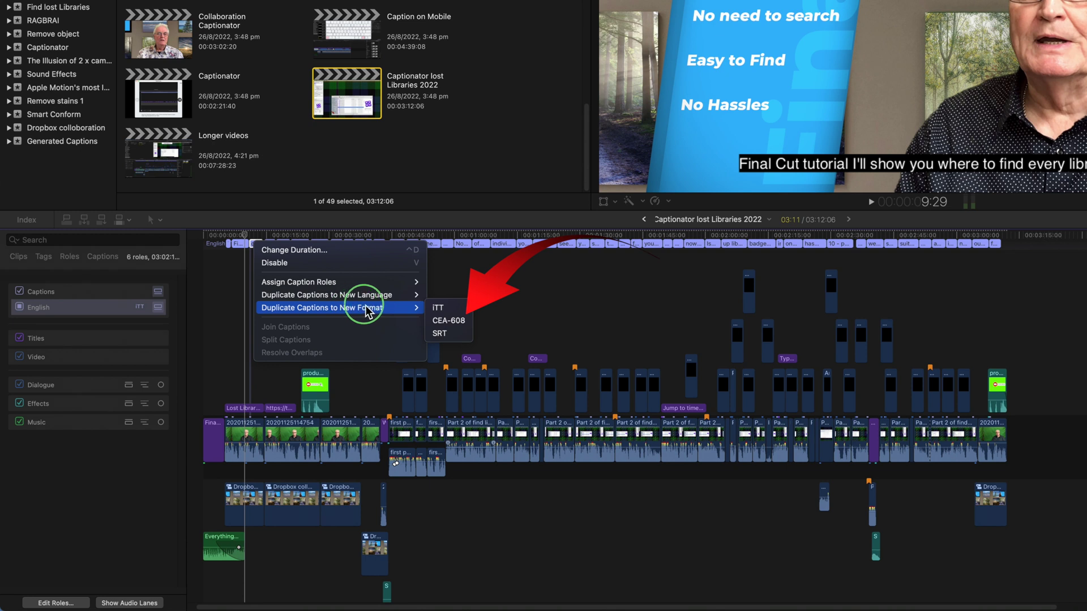
pyautogui.click(448, 320)
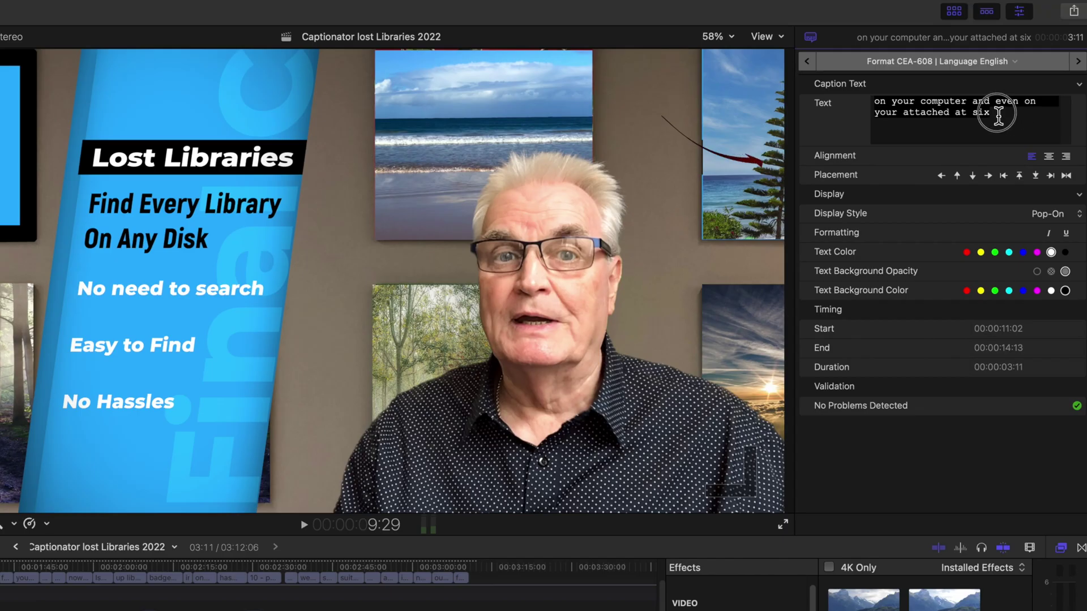
# Step: Style the CEA-608 caption as centred green text on a black background
pyautogui.moveTo(995, 114); pyautogui.dragTo(861, 85)
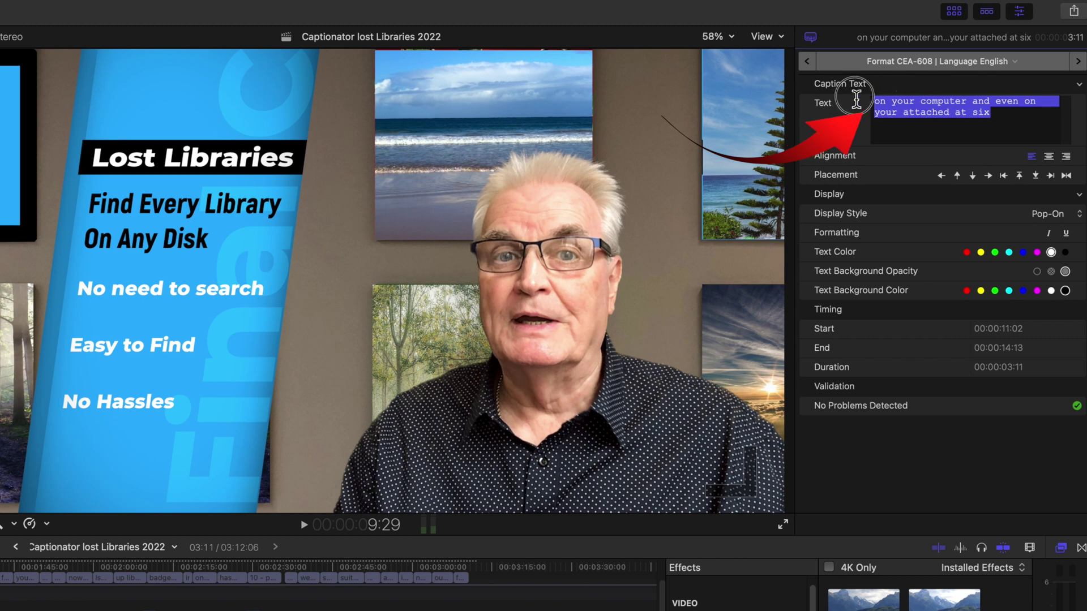
pyautogui.click(995, 252)
pyautogui.click(1049, 155)
pyautogui.click(1037, 290)
pyautogui.click(980, 291)
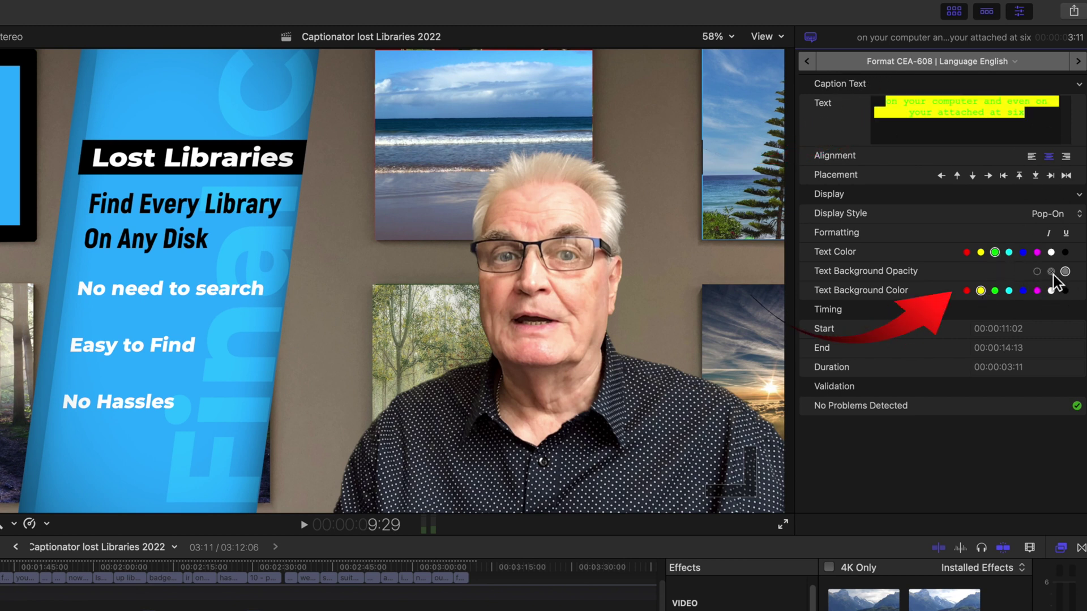
pyautogui.click(1051, 291)
pyautogui.click(1066, 290)
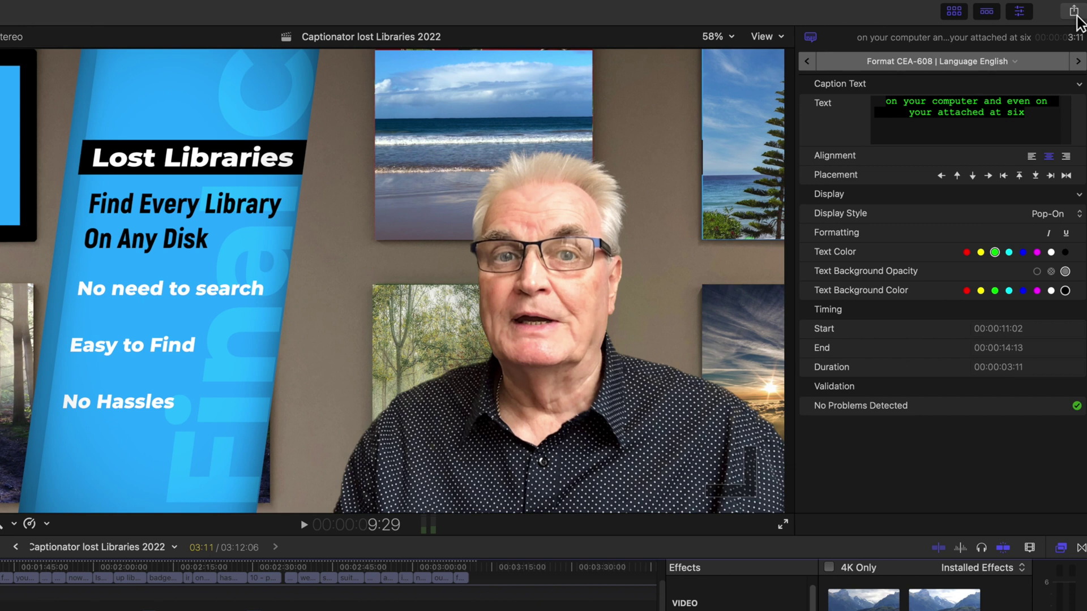
pyautogui.click(1074, 13)
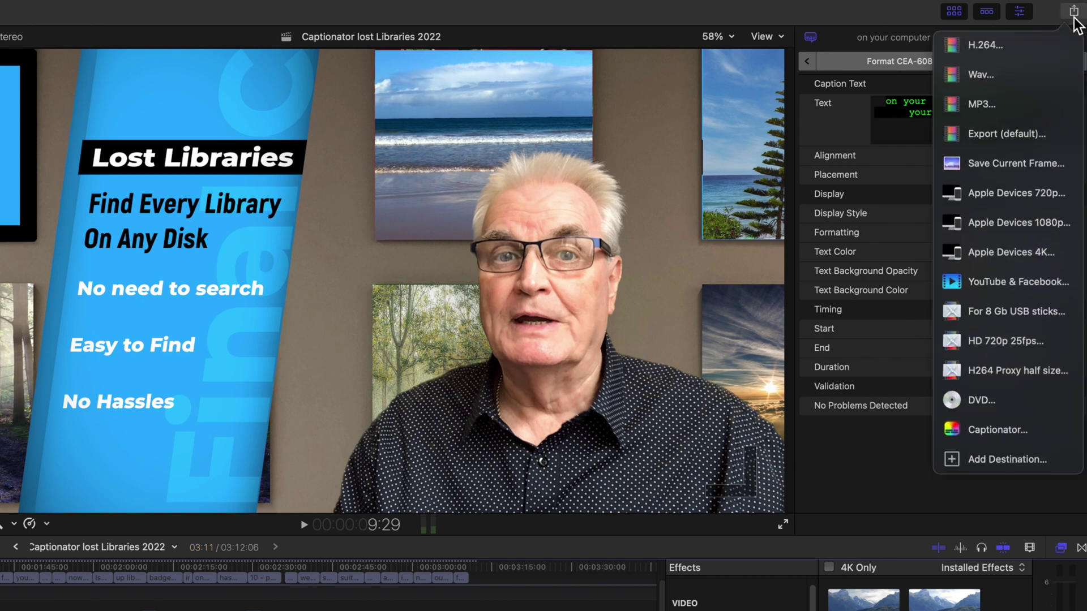
# Step: Set the H.264 export to embed English CEA-608 captions with no burned-in captions
pyautogui.click(988, 45)
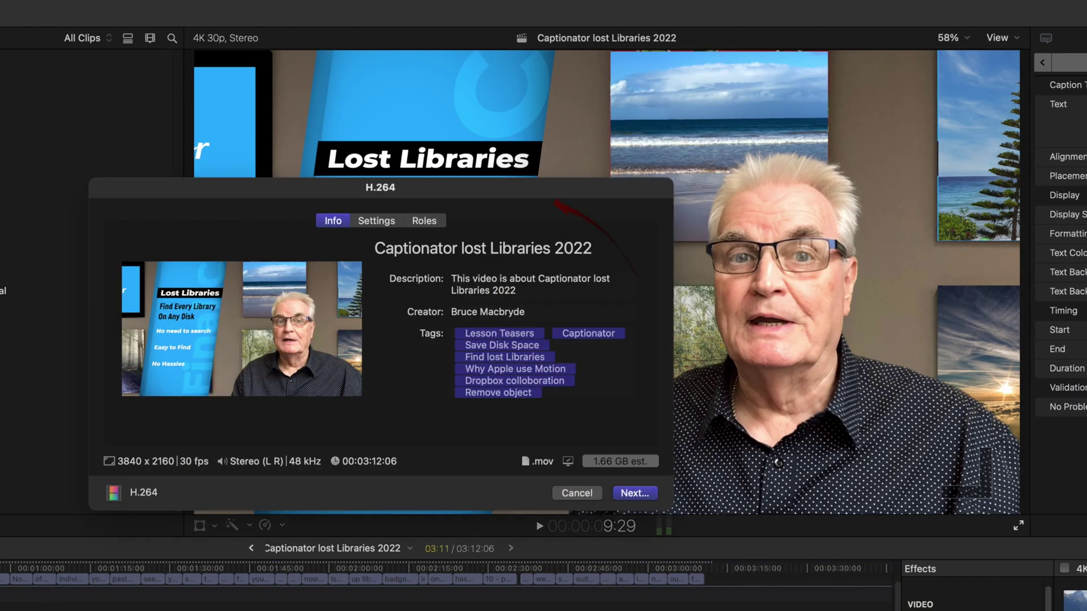
pyautogui.click(425, 222)
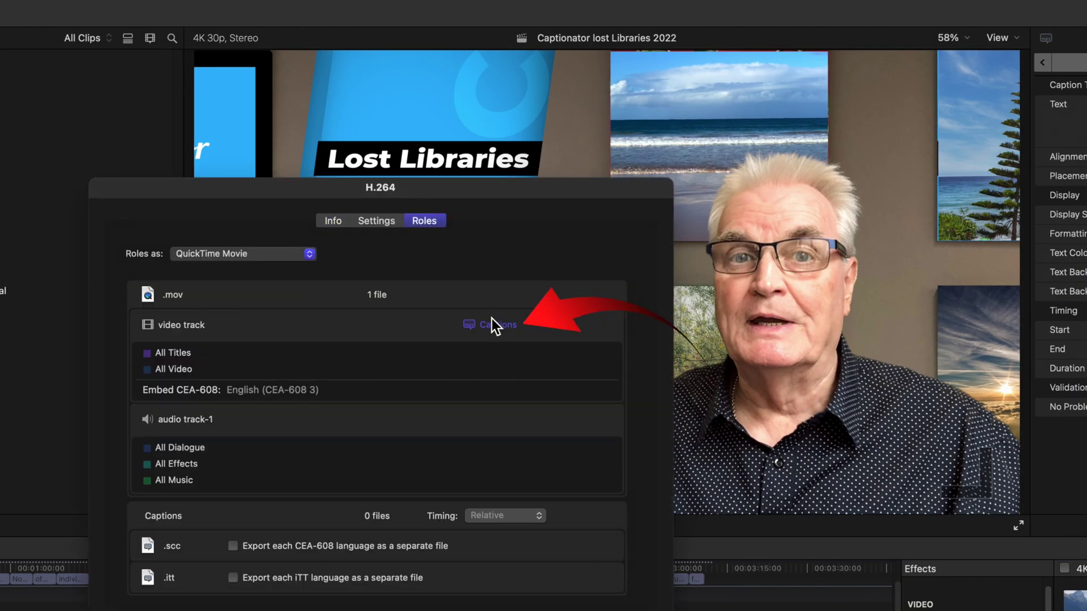
pyautogui.click(480, 325)
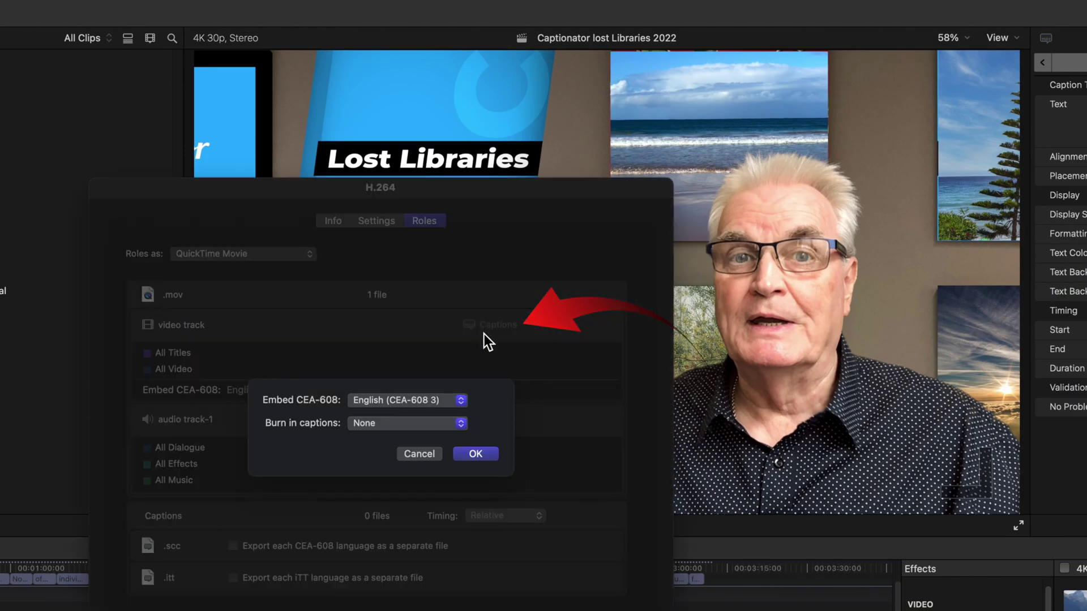
pyautogui.click(442, 402)
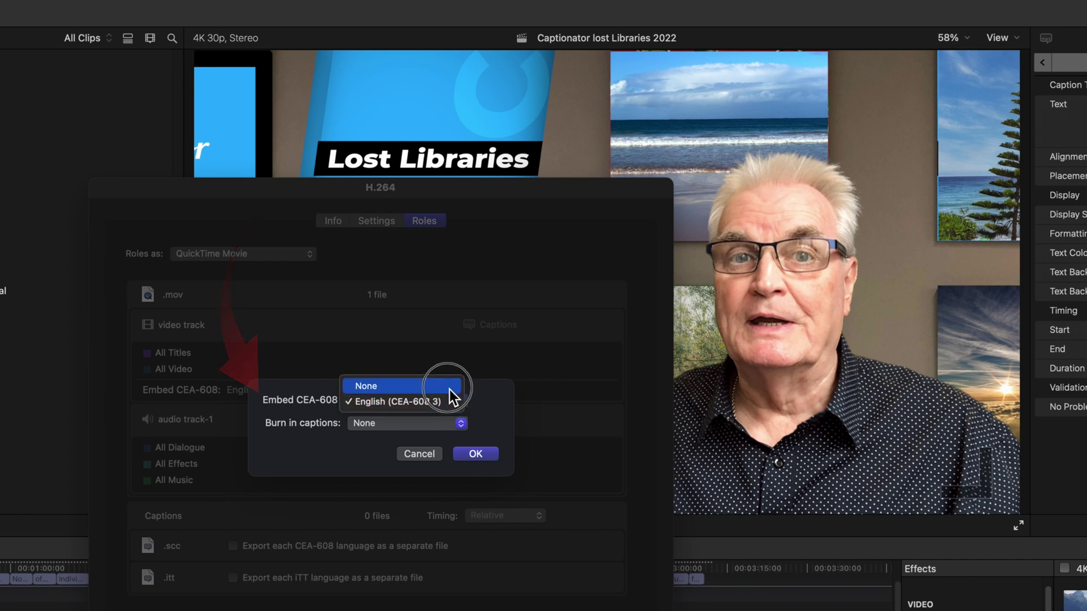
pyautogui.click(449, 401)
pyautogui.click(436, 423)
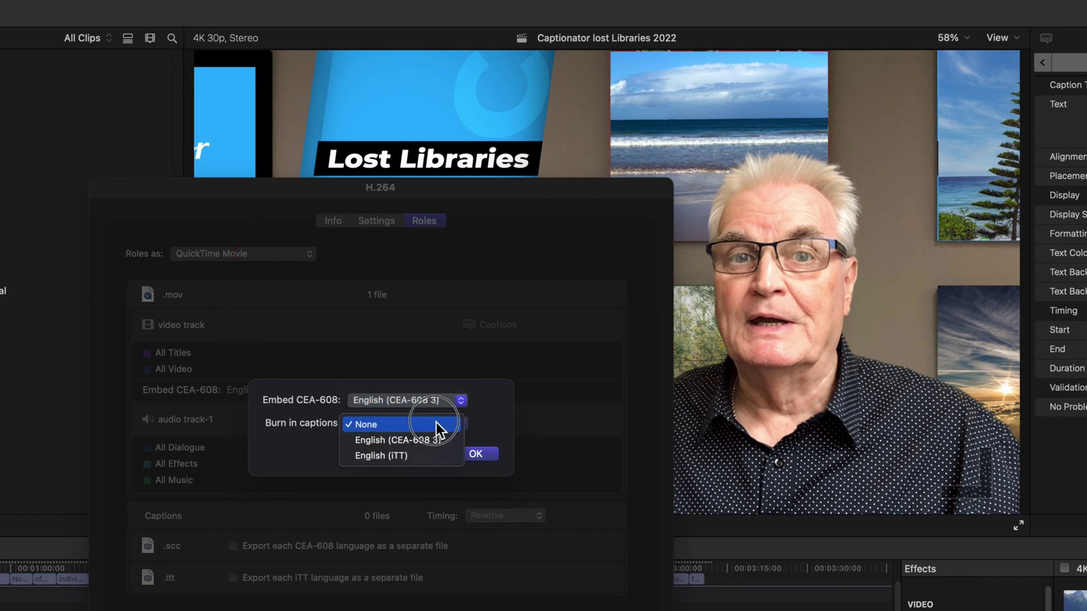
pyautogui.click(493, 425)
pyautogui.click(476, 454)
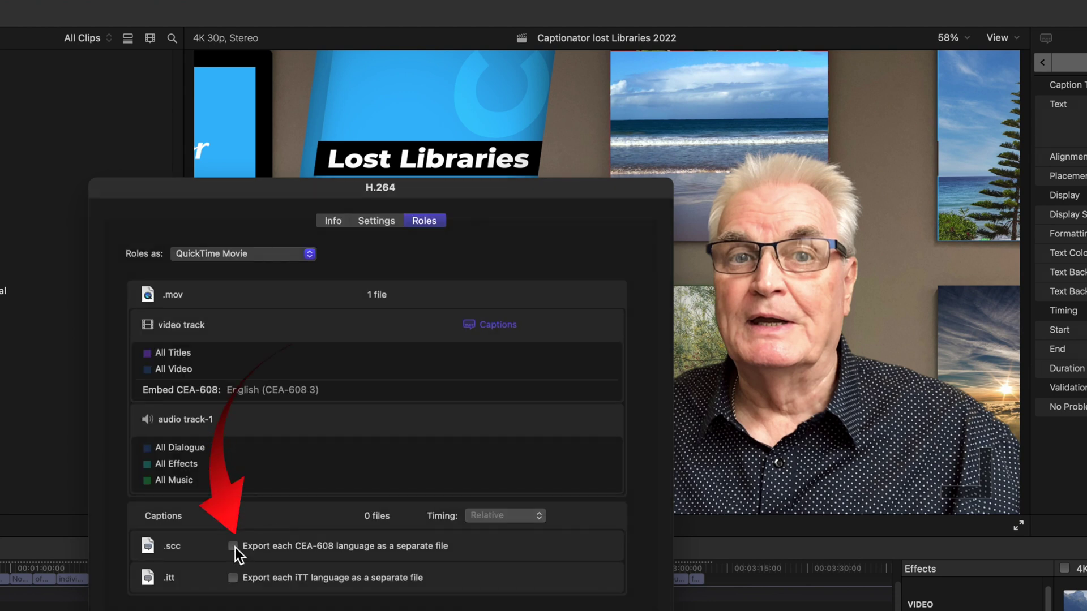
# Step: Also export the captions as separate .scc and .itt files
pyautogui.click(235, 547)
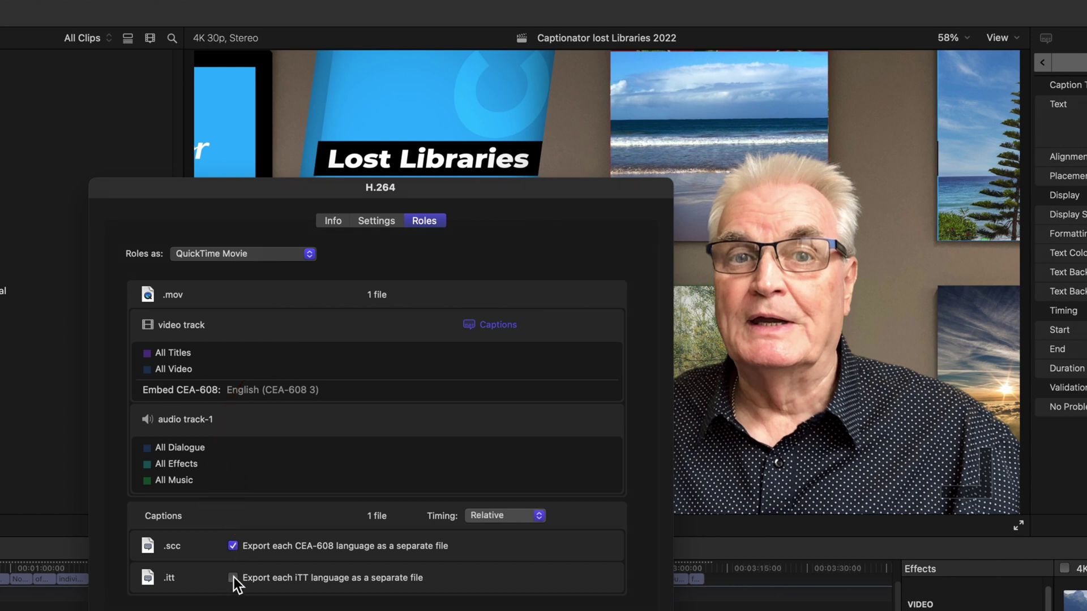
pyautogui.click(233, 577)
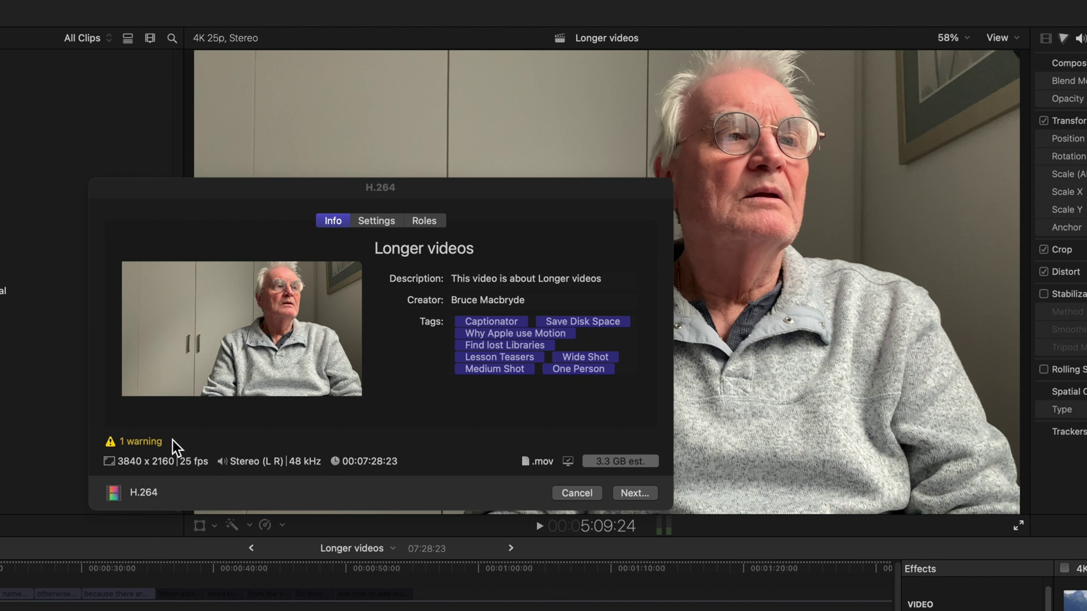
pyautogui.click(165, 445)
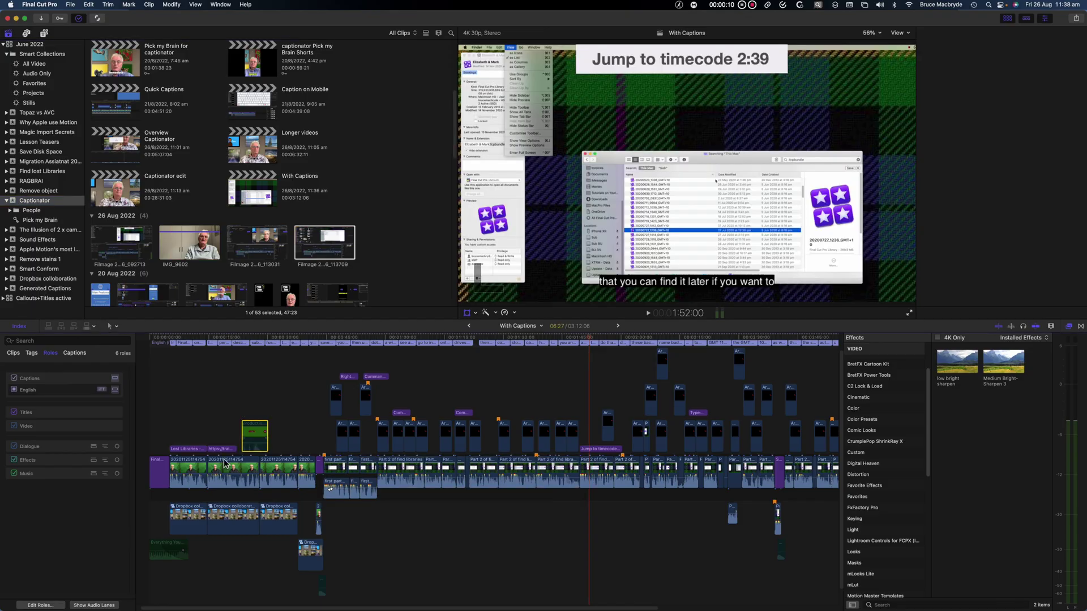
# Step: Select both disabled connected clips, including the bottom music clip, and re-enable them with V
pyautogui.keyDown('super'); pyautogui.click(173, 552); pyautogui.keyUp('super')
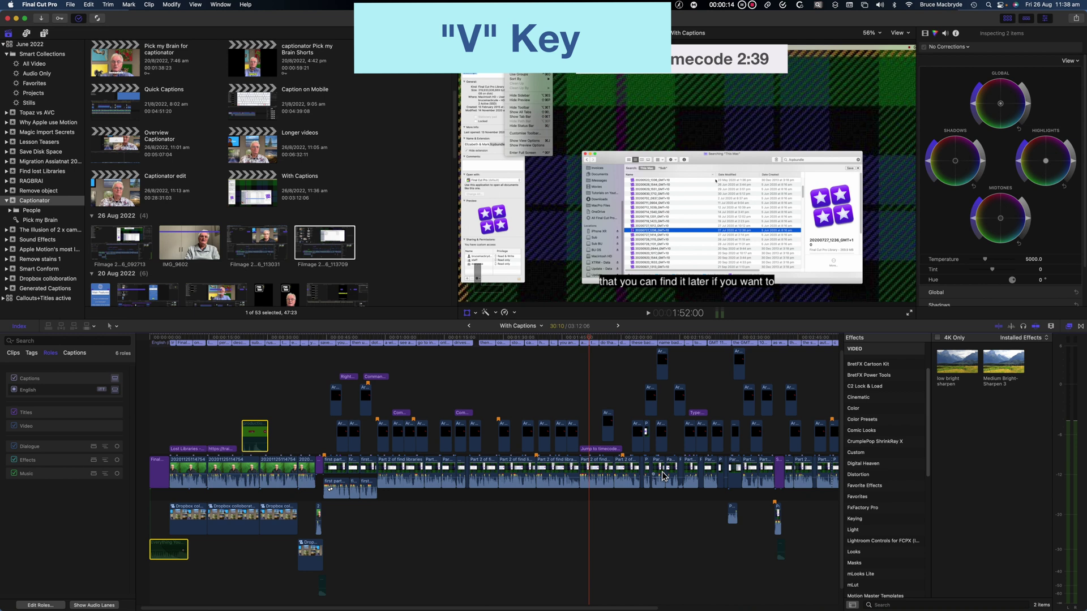
pyautogui.press('v')
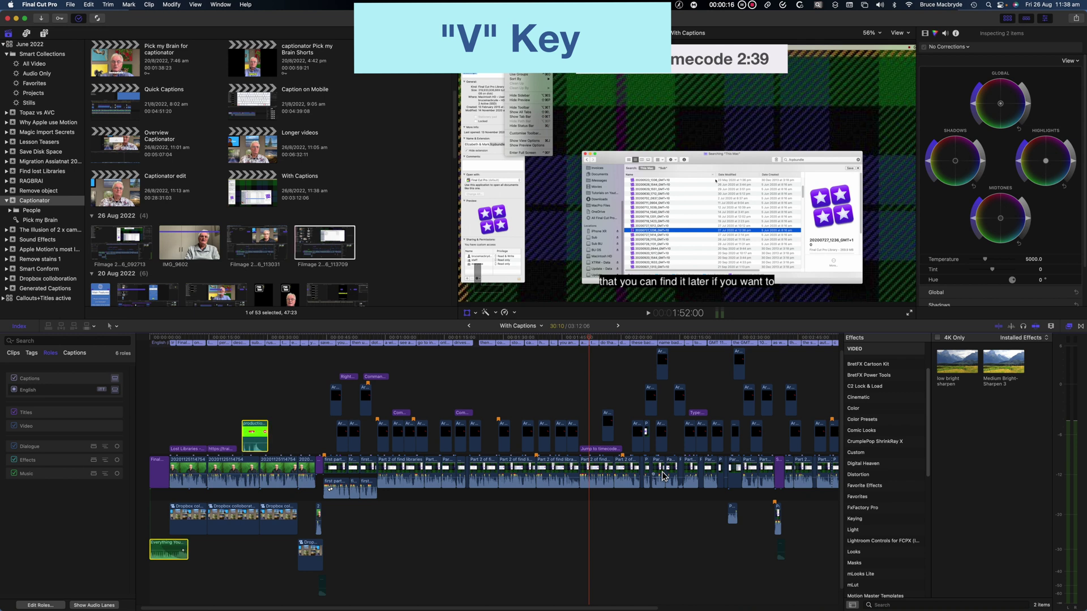